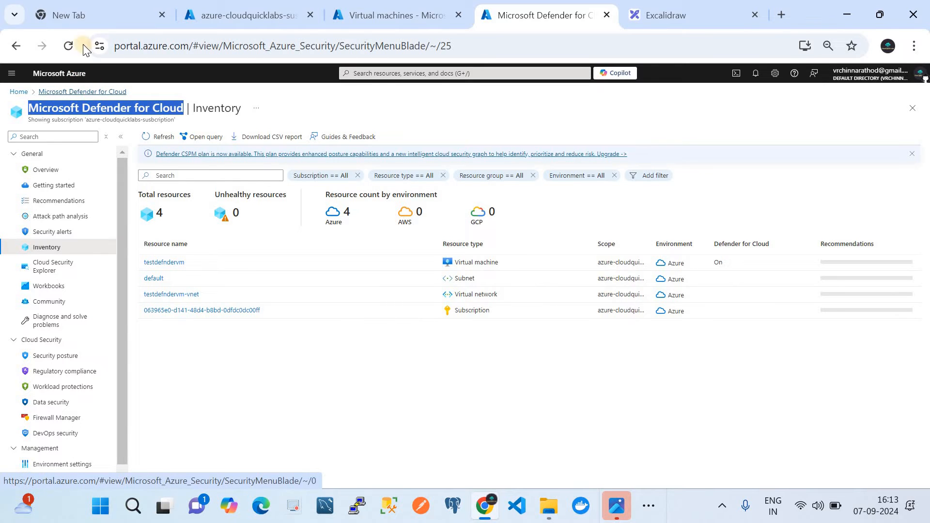
Reload Defender for Cloud and open the Defender plans of azure-cloudquicklabs-susbcription from the environment settings.
left_click(70, 45)
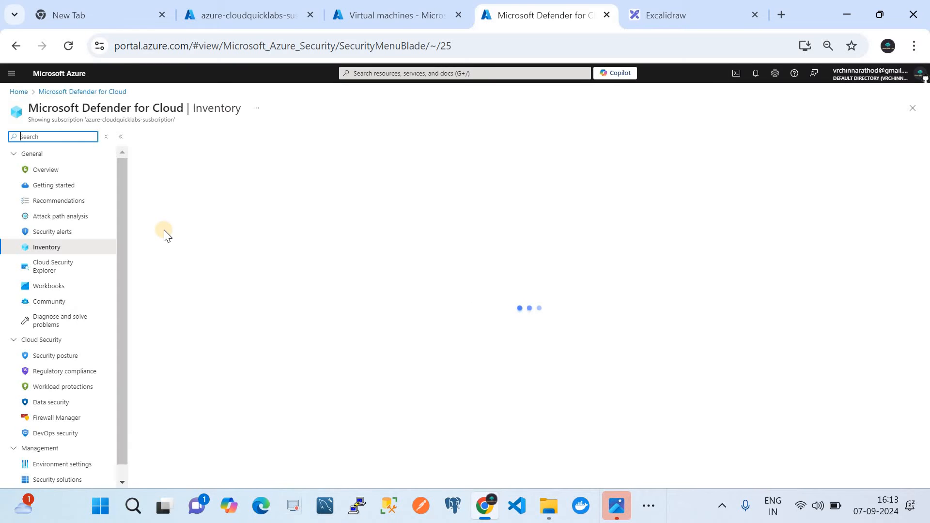
left_click(76, 464)
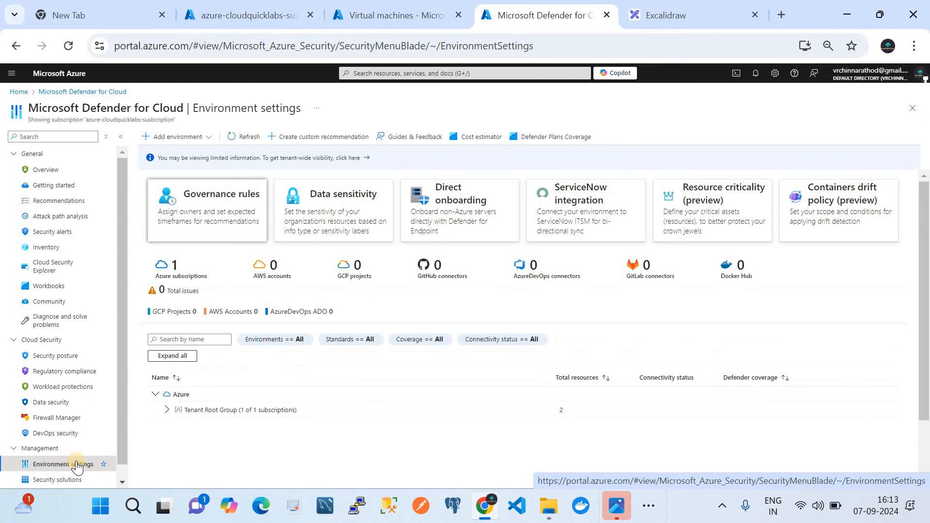
left_click(166, 410)
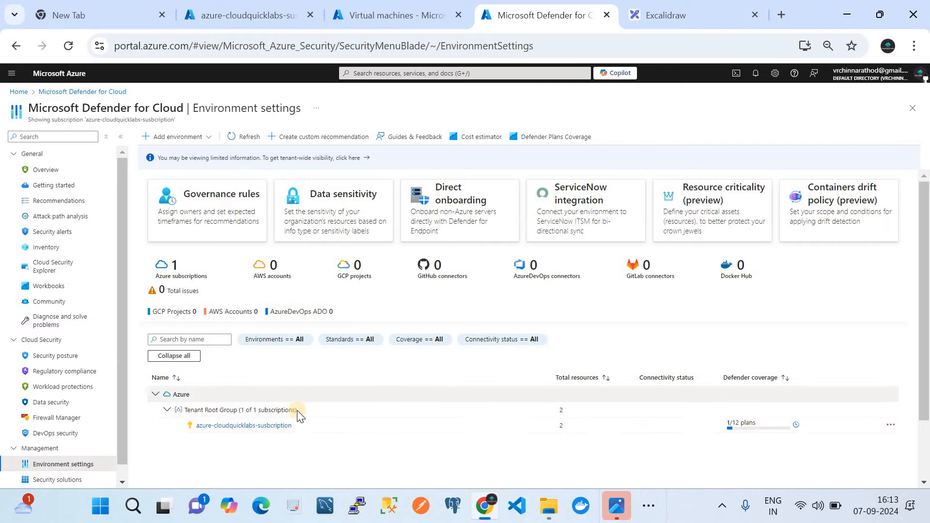
left_click(279, 427)
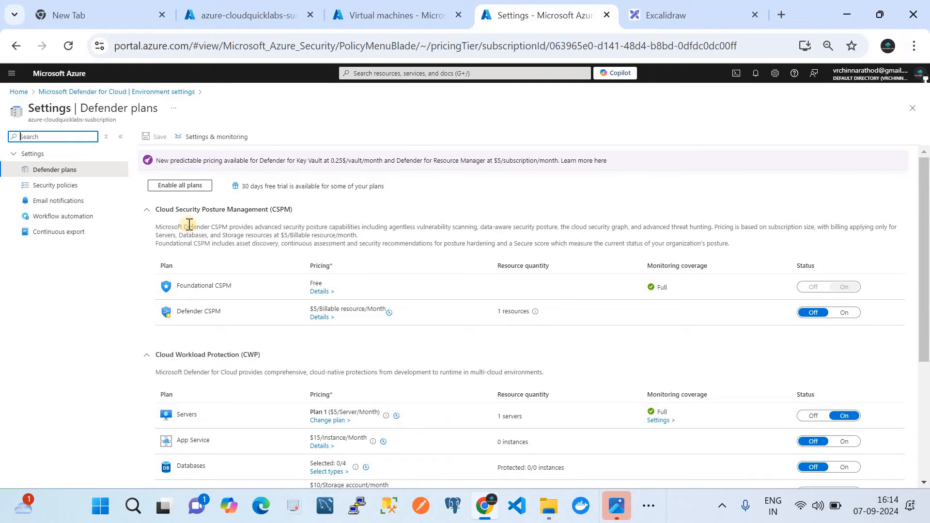
Under Cloud Workload Protection, examine the Microsoft Defender for Servers Plan 2 details in the plan selection, and discard the plan change.
left_click(148, 212)
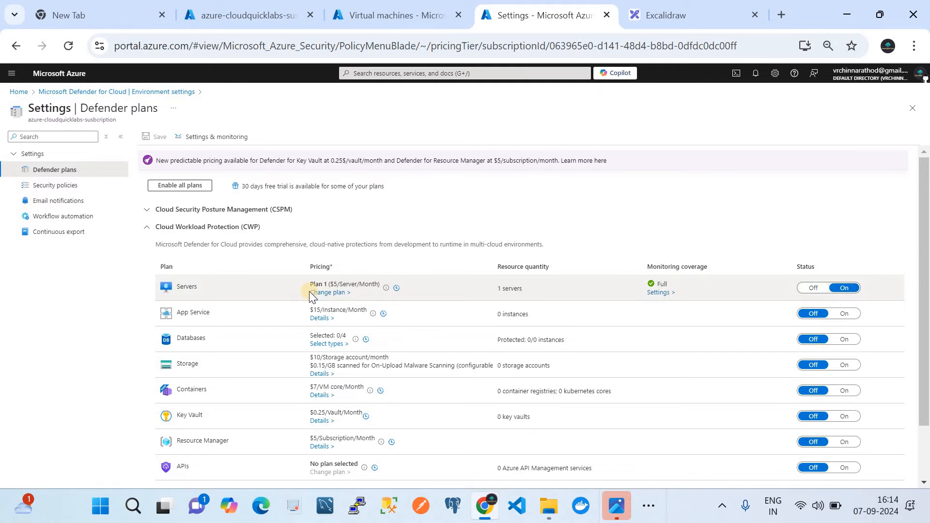
left_click(323, 293)
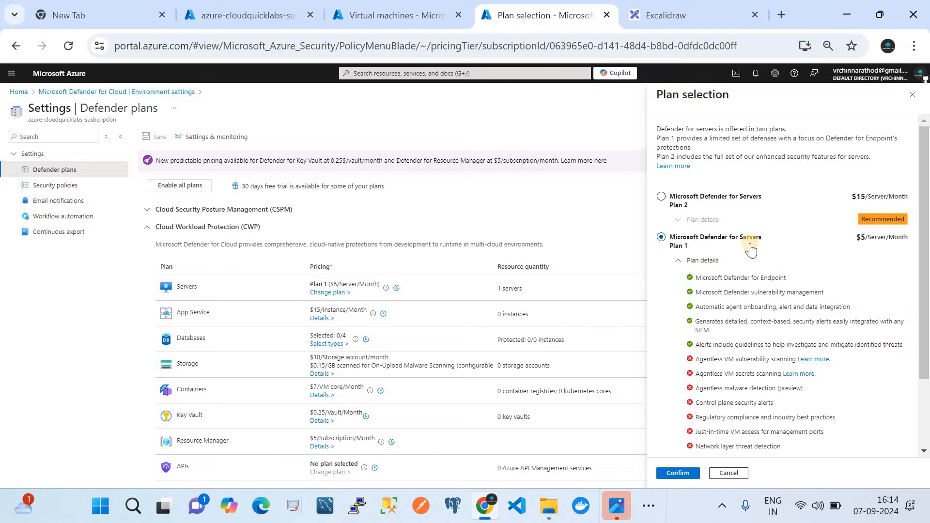
left_click(676, 209)
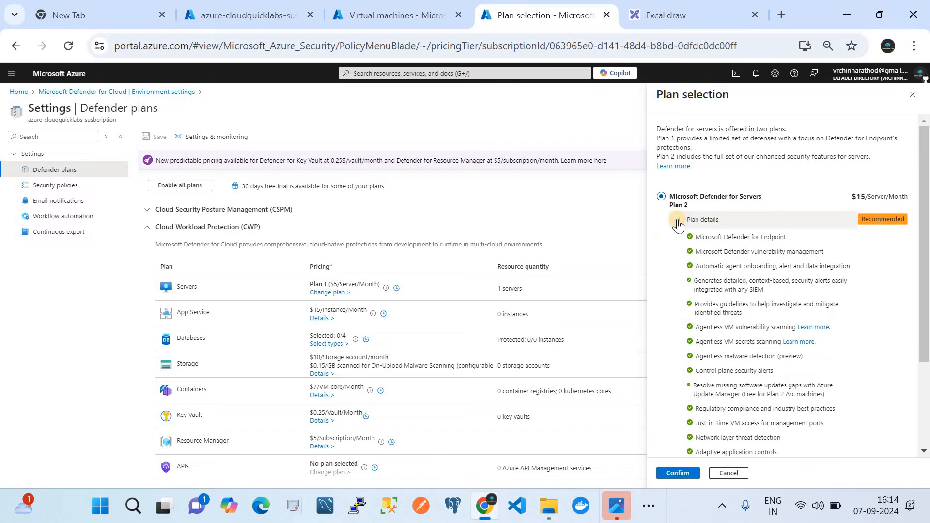
scroll(725, 348, "down", 1)
scroll(729, 342, "down", 2)
scroll(731, 339, "up", 3)
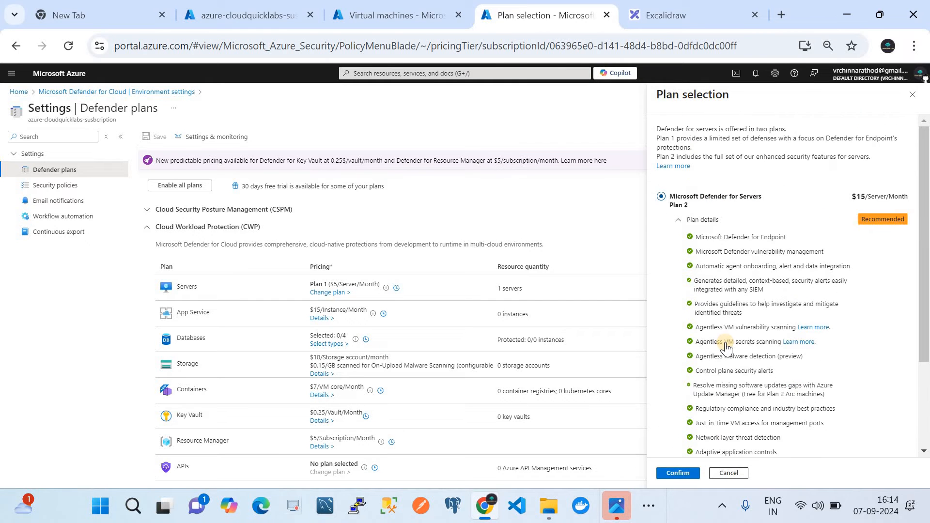
left_click(730, 475)
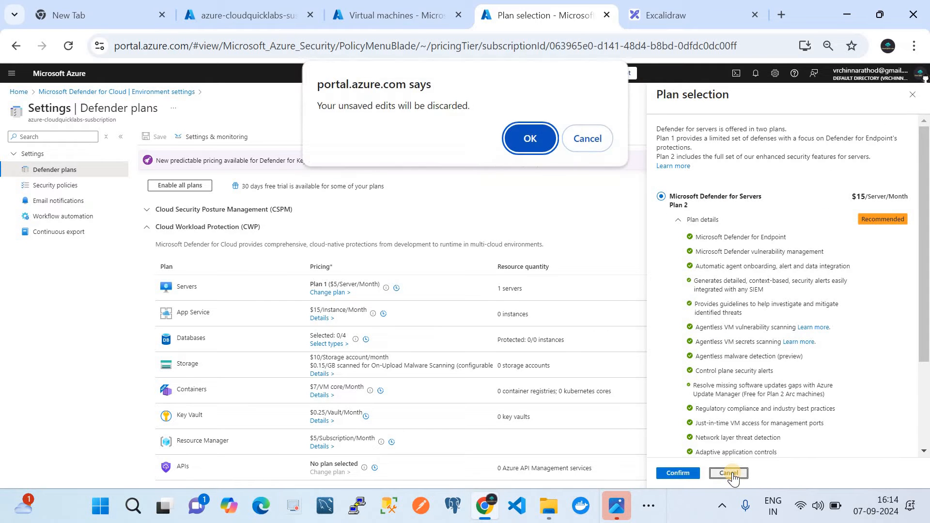
left_click(528, 141)
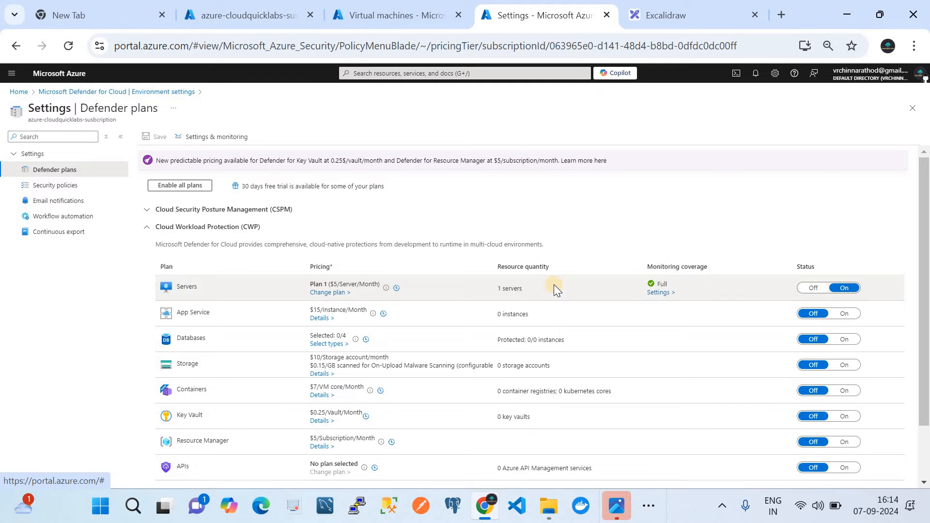
Check the Defender plan in the Excalidraw architecture diagram, and return to the Defender for Cloud environment settings.
left_click(652, 12)
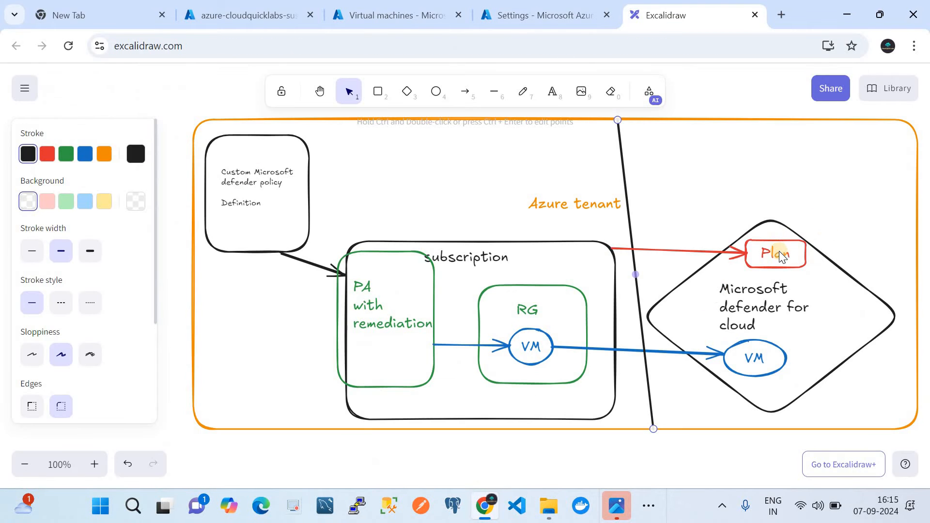
left_click(549, 24)
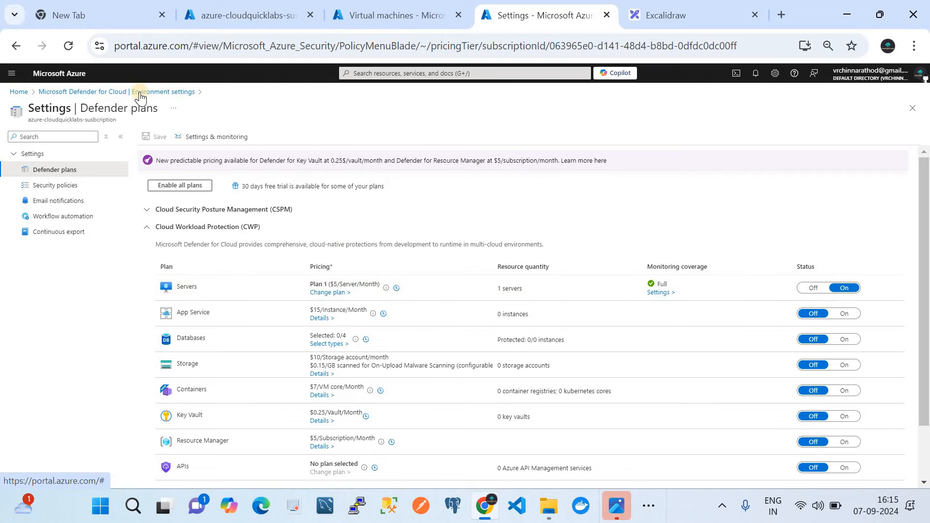
left_click(121, 92)
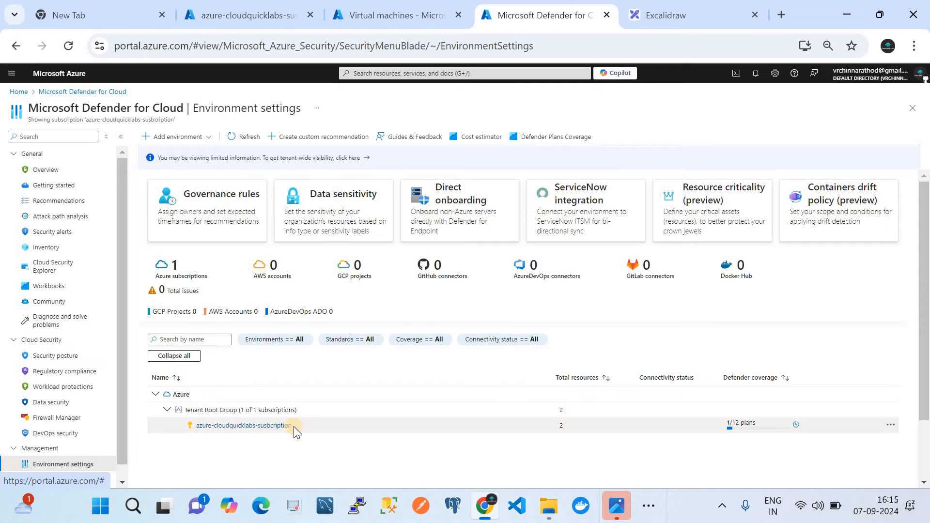
Reopen the azure-cloudquicklabs-susbcription overview from the Azure home page's recent resources.
left_click(271, 15)
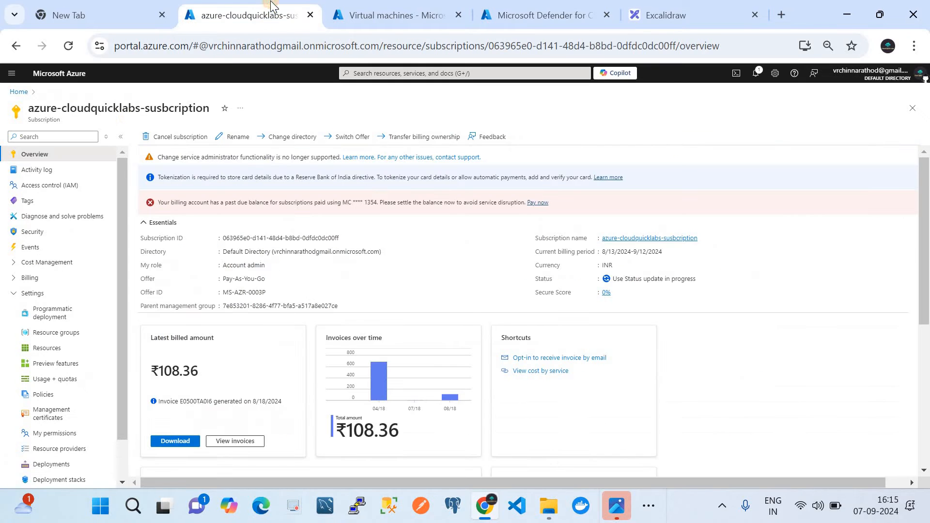
left_click(20, 92)
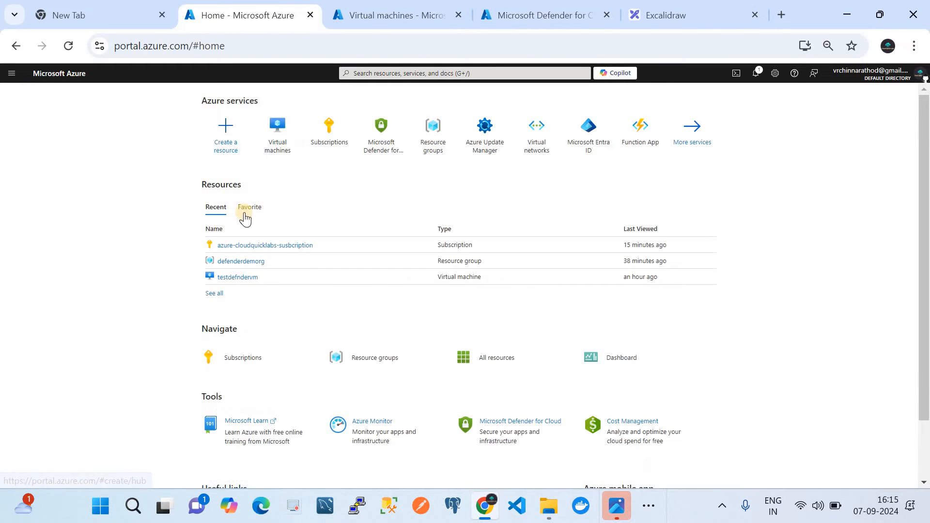
left_click(269, 246)
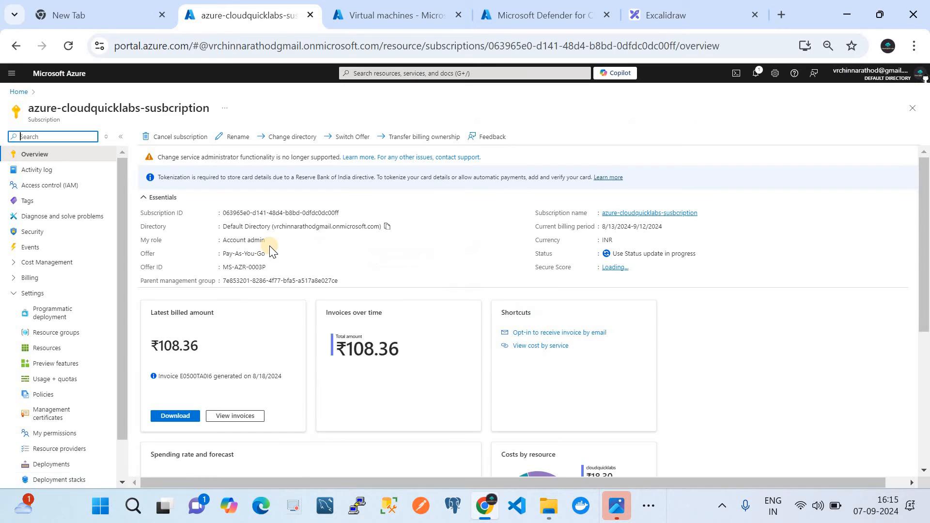
Review the policy assignment in the Excalidraw diagram, and open the policy definitions scoped to the azure-cloudquicklabs-susbcription subscription.
left_click(632, 6)
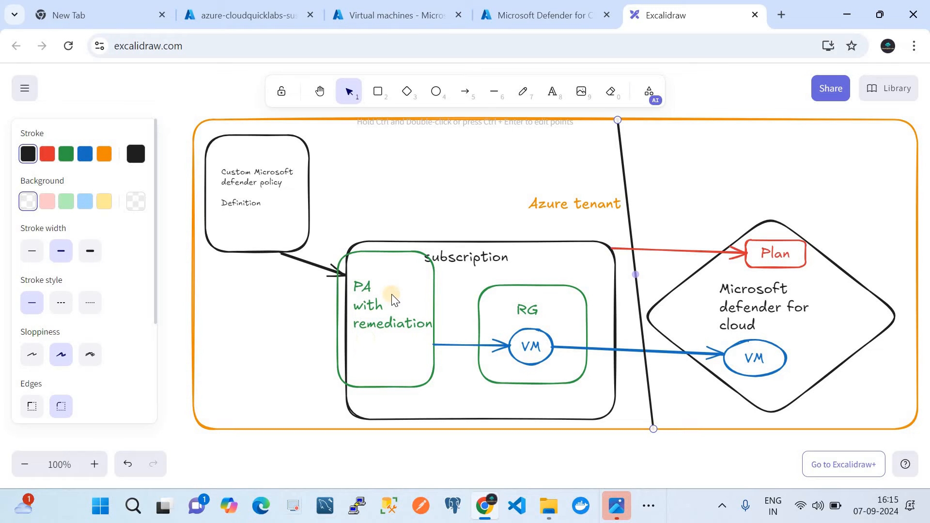
left_click(240, 22)
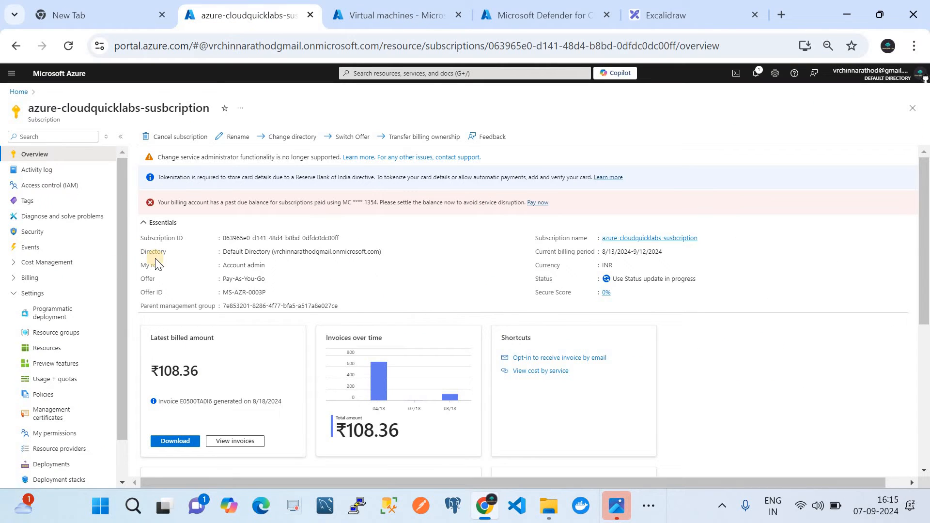
left_click(59, 396)
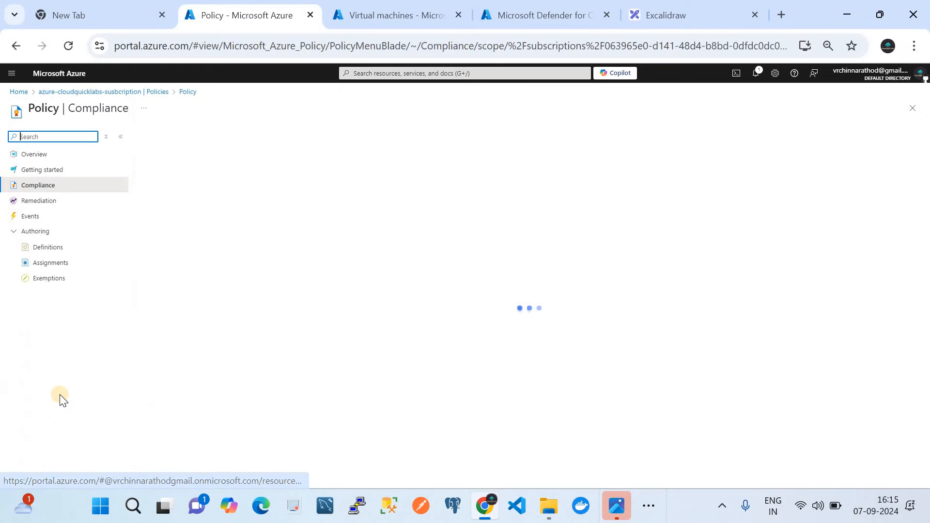
left_click(57, 247)
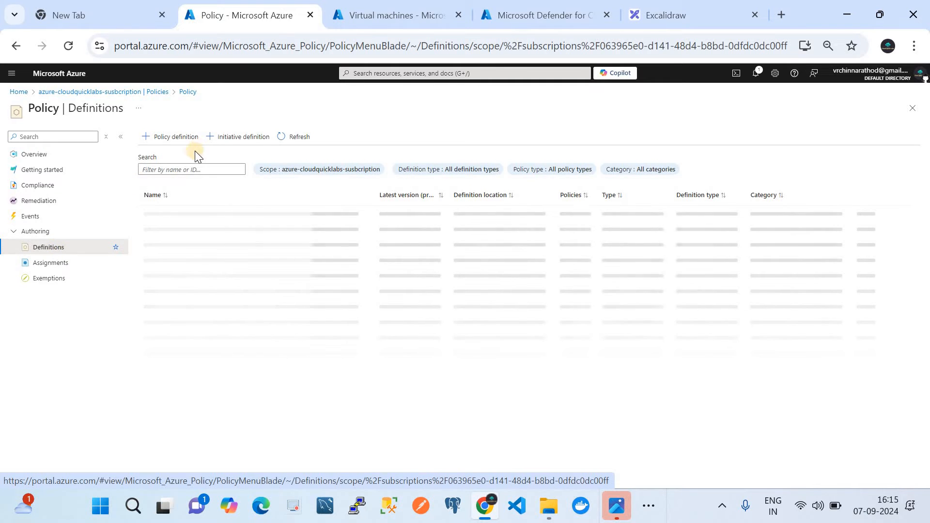
Filter the definitions by "defender" and open the Windows virtual machines policy inside the "[Preview]: Deploy Microsoft Defender for Endpoint agent" initiative.
left_click(205, 167)
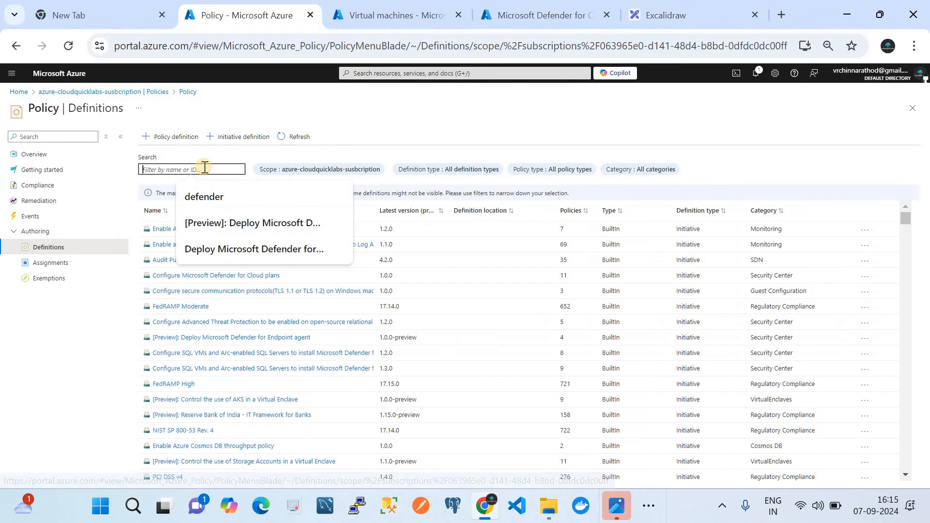
left_click(220, 199)
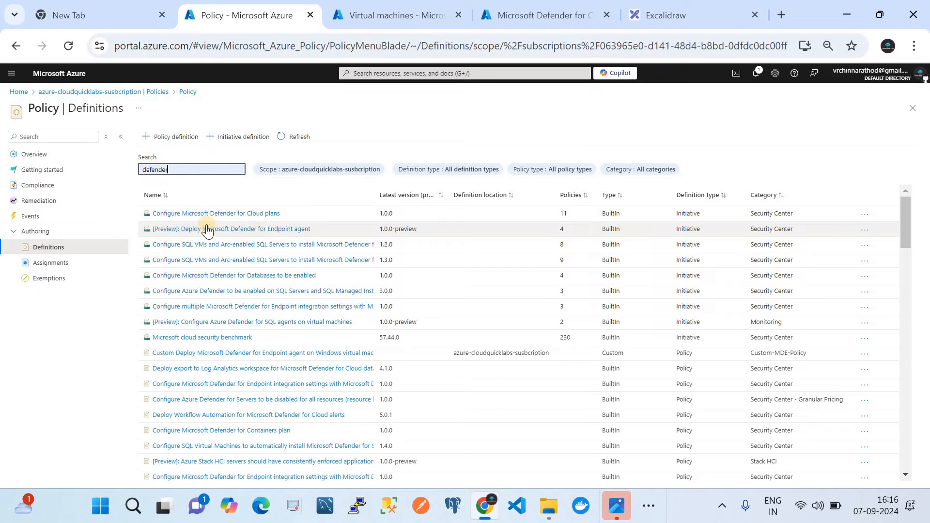
left_click(265, 230)
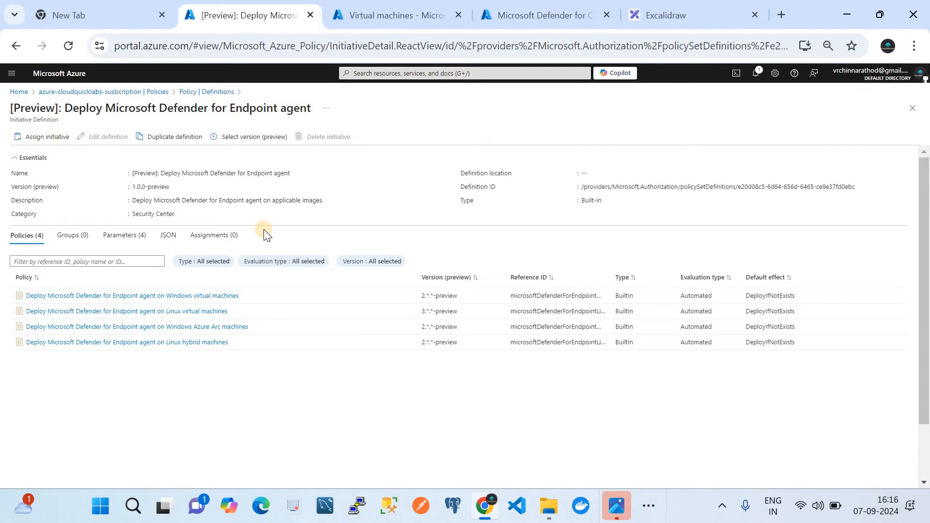
left_click(196, 297)
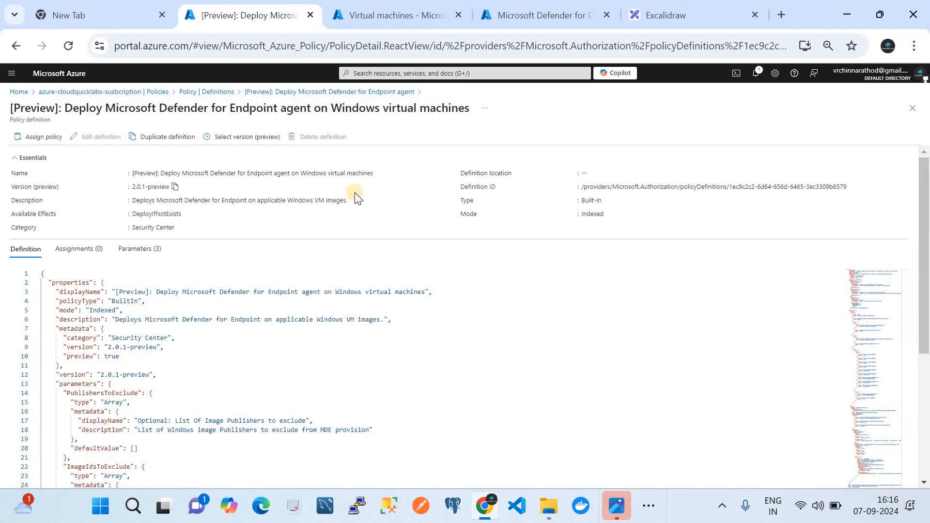
Copy the Windows virtual machines policy's full title and try to find it in the definitions list using that title as the filter.
left_click_drag(468, 111, 11, 112)
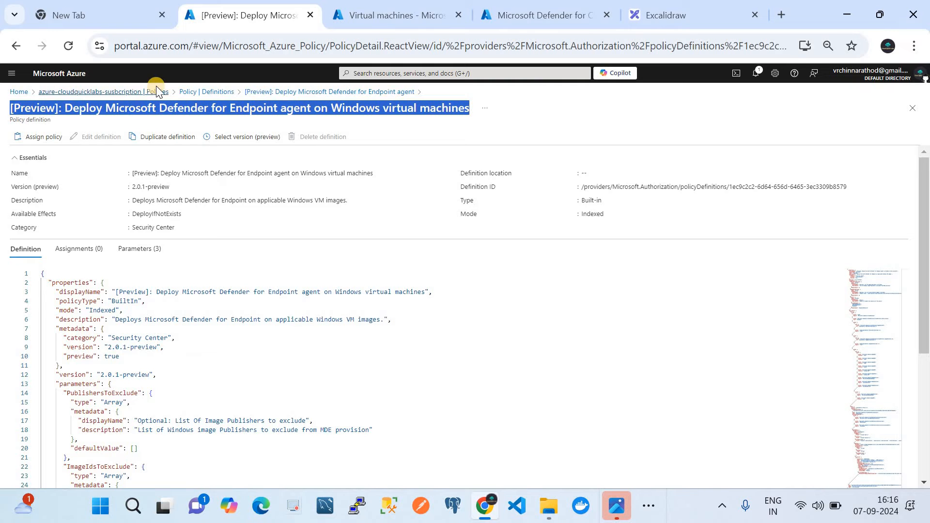
left_click(194, 92)
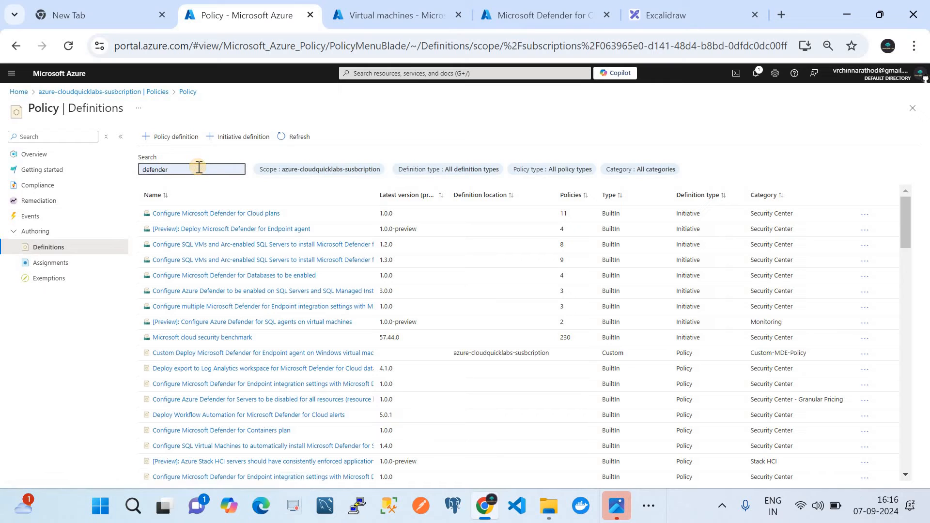
key("BackSpace")
key("BackSpace")
key("BackSpace")
key("BackSpace")
key("BackSpace")
key("BackSpace")
key("BackSpace")
key("BackSpace")
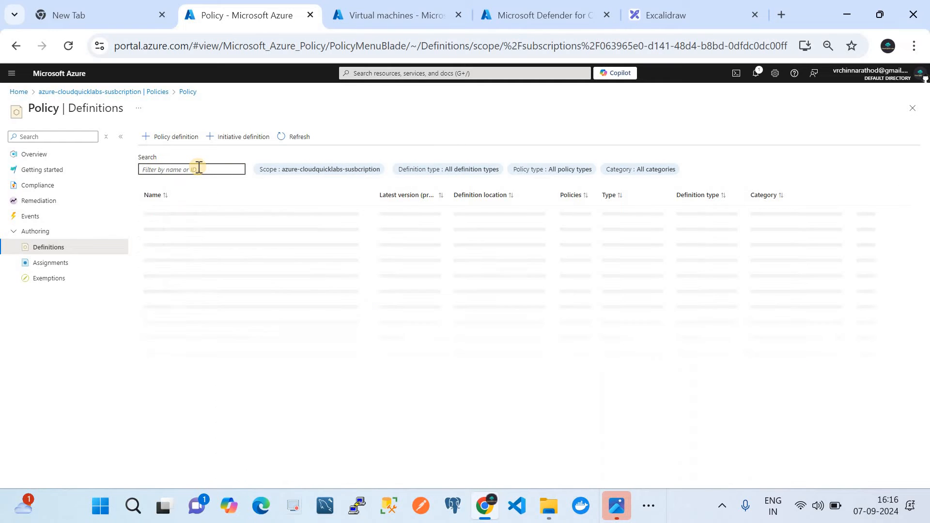
key("ctrl+v")
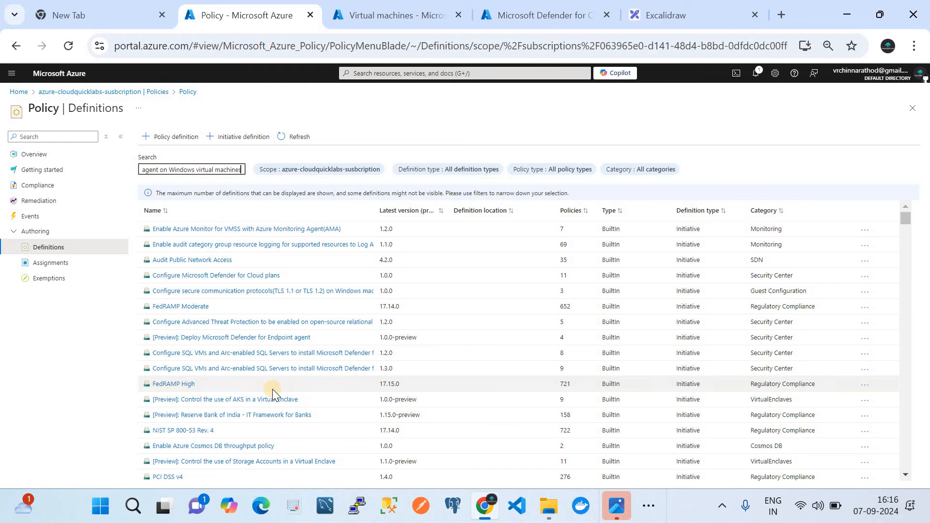
scroll(272, 389, "down", 5)
scroll(273, 389, "down", 10)
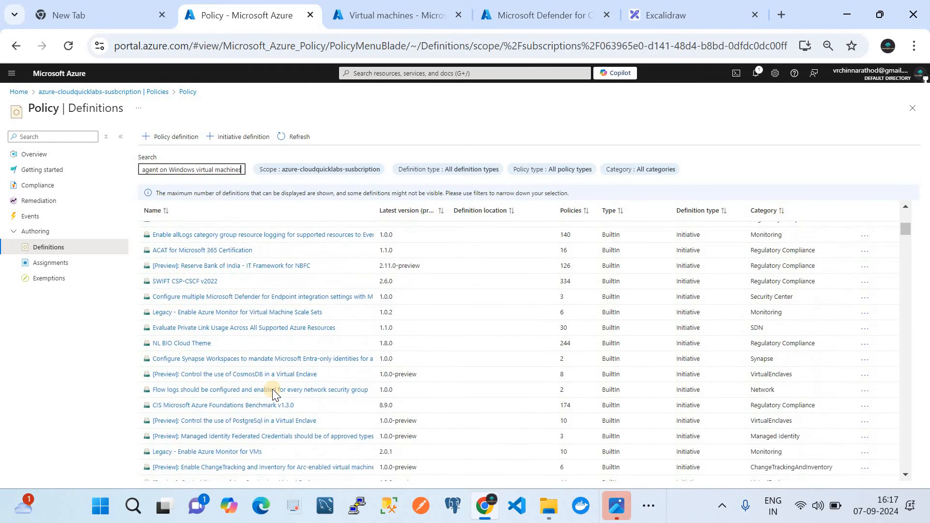
scroll(272, 388, "down", 3)
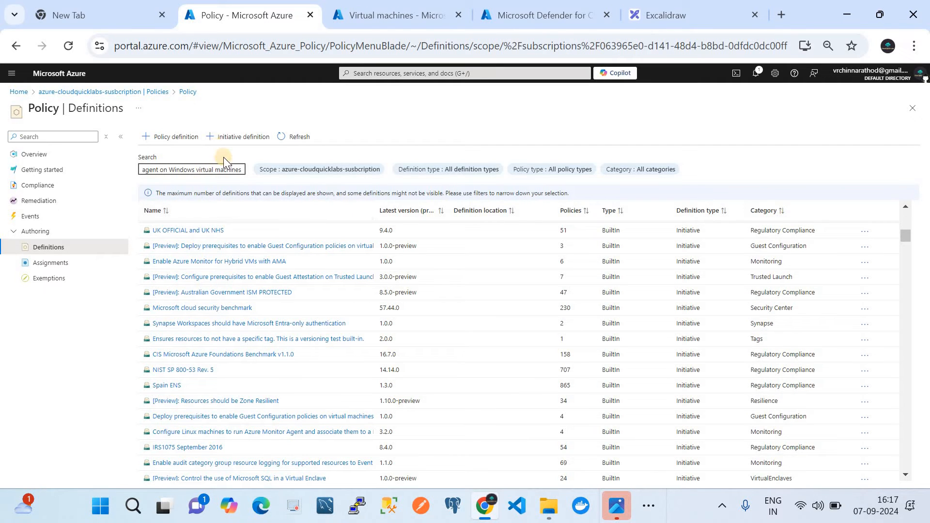
Filter the definitions by "defender" again and open the "[Preview]: Deploy Microsoft Defender for Endpoint agent" initiative.
triple_click(240, 172)
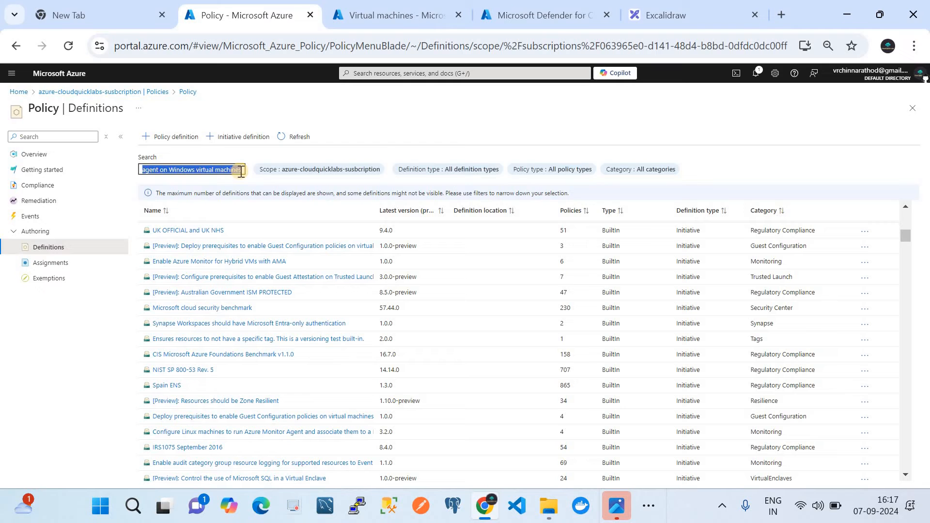
left_click(240, 171)
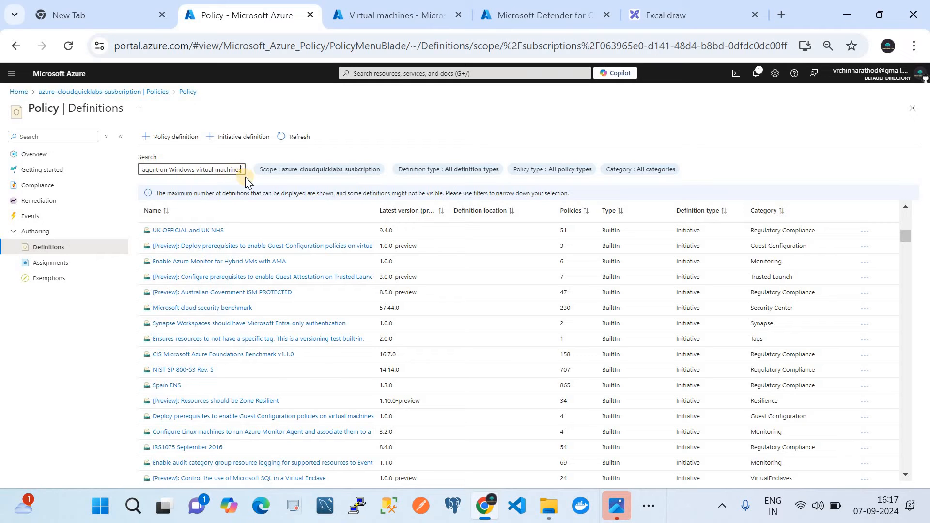
triple_click(245, 172)
type("defe")
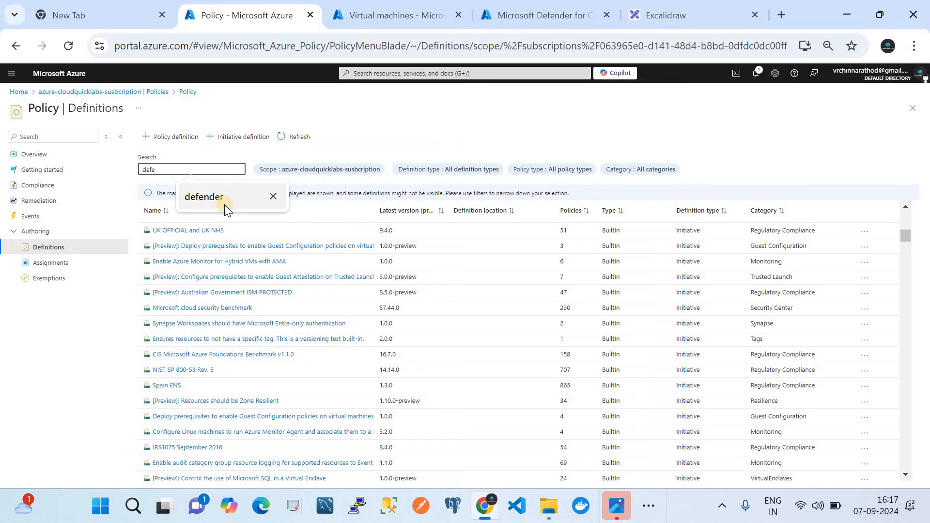
left_click(224, 202)
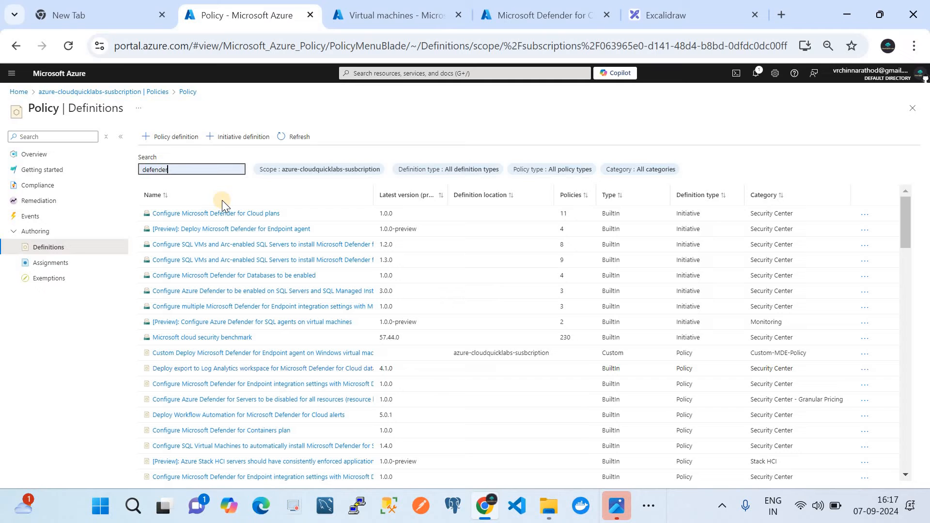
left_click(244, 228)
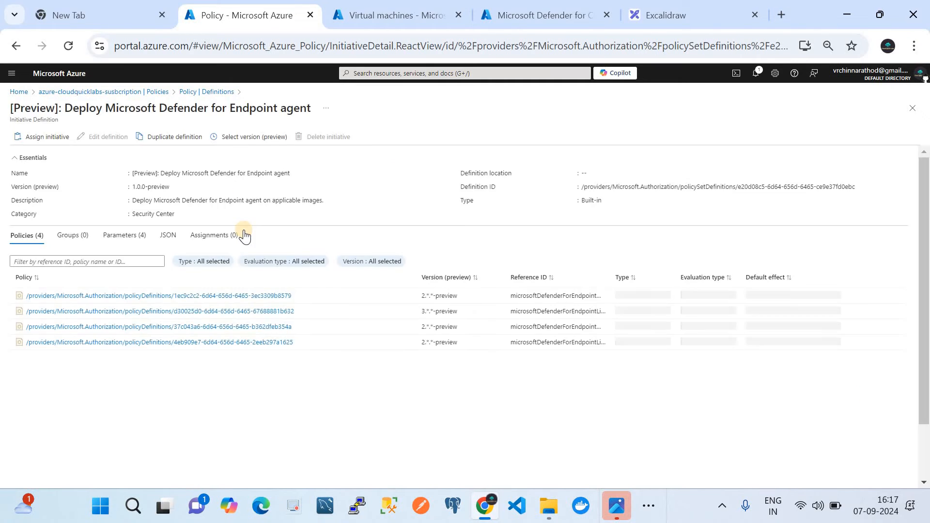
Duplicate the built-in Windows virtual machines policy definition and set its definition location to azure-cloudquicklabs-susbcription.
left_click(212, 296)
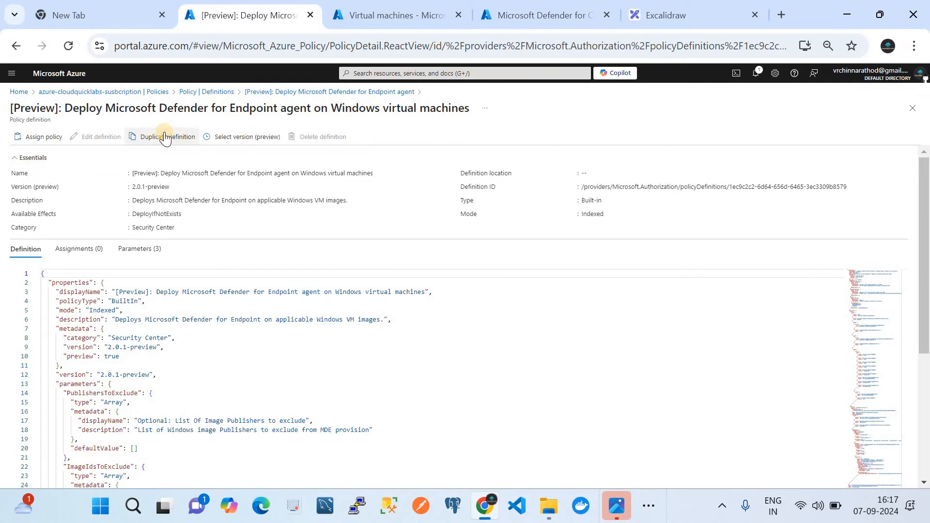
left_click(165, 142)
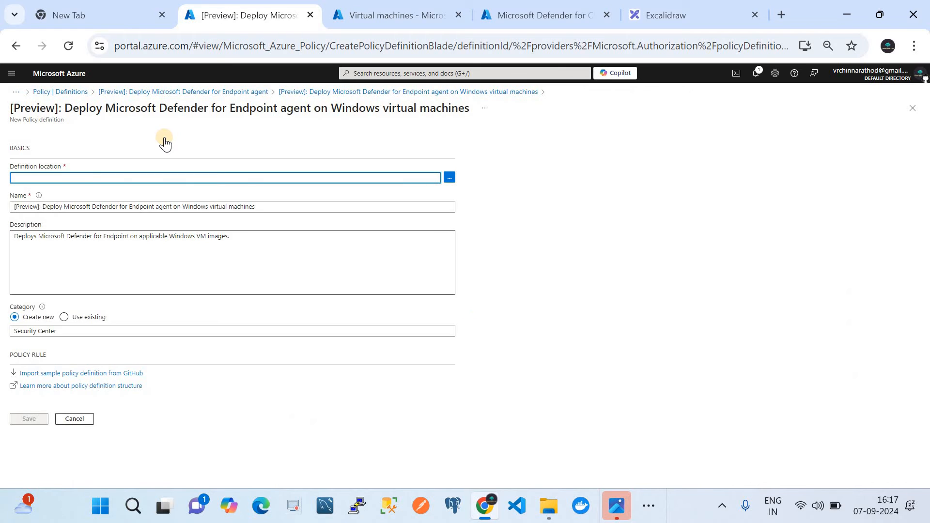
left_click(449, 178)
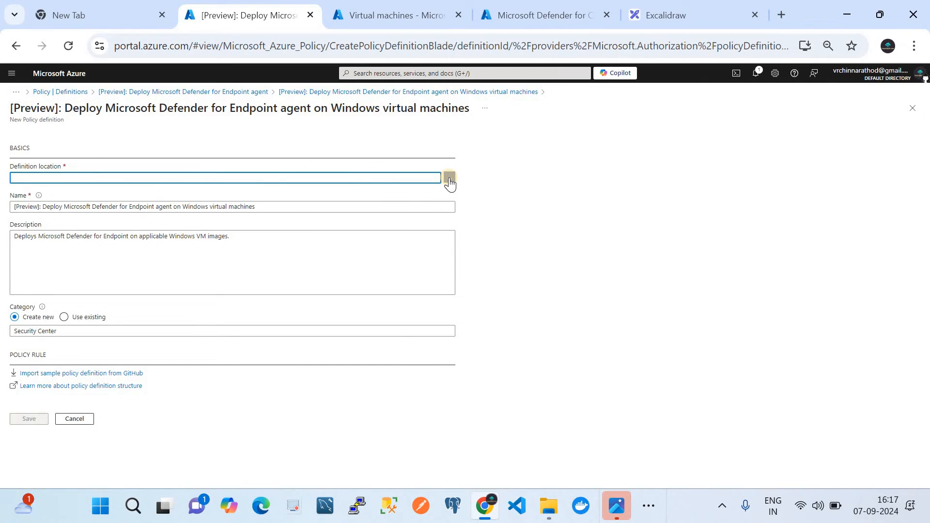
left_click(450, 178)
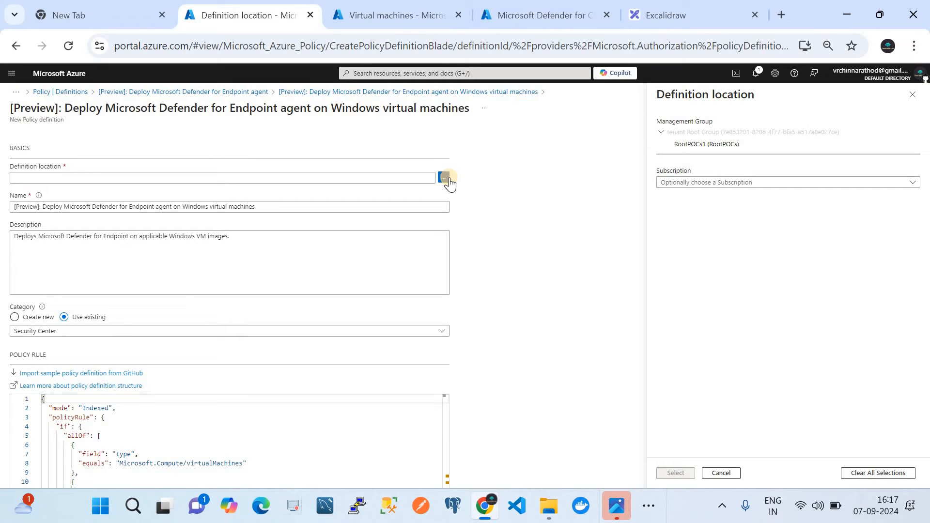
left_click(736, 183)
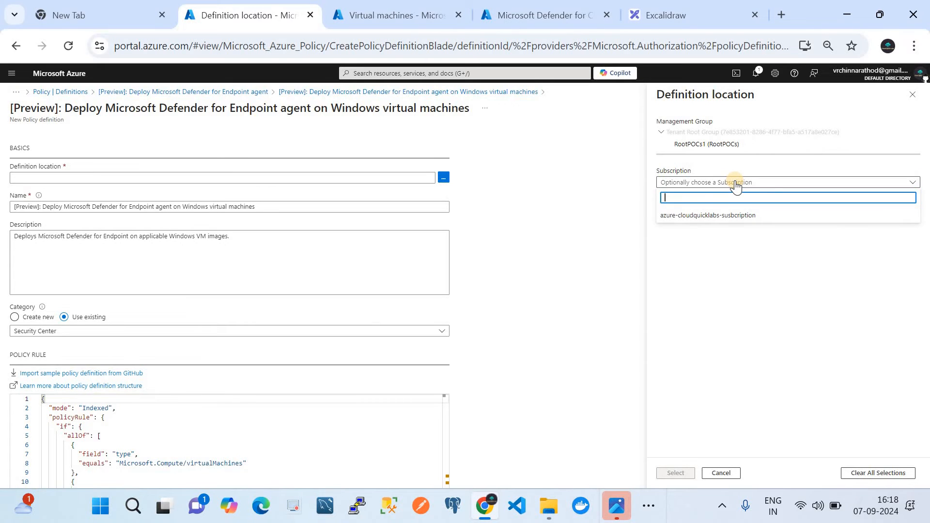
left_click(737, 215)
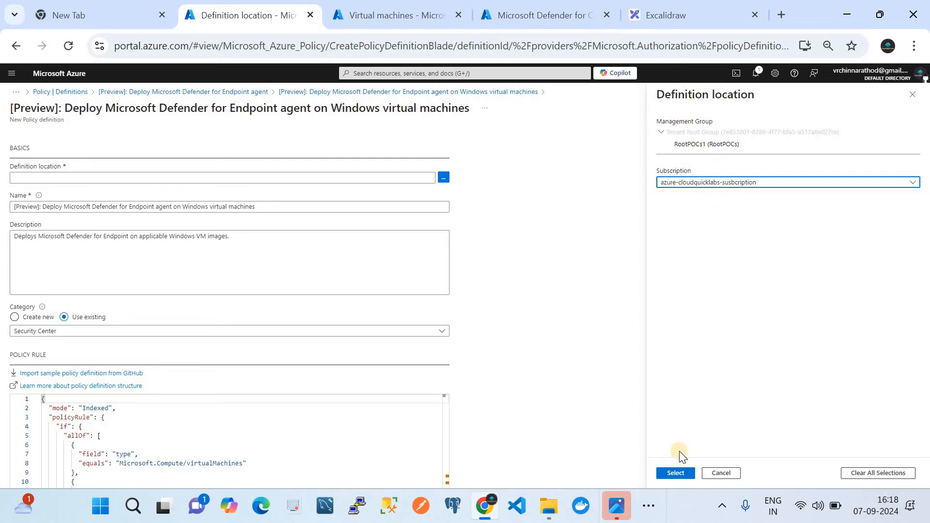
left_click(681, 469)
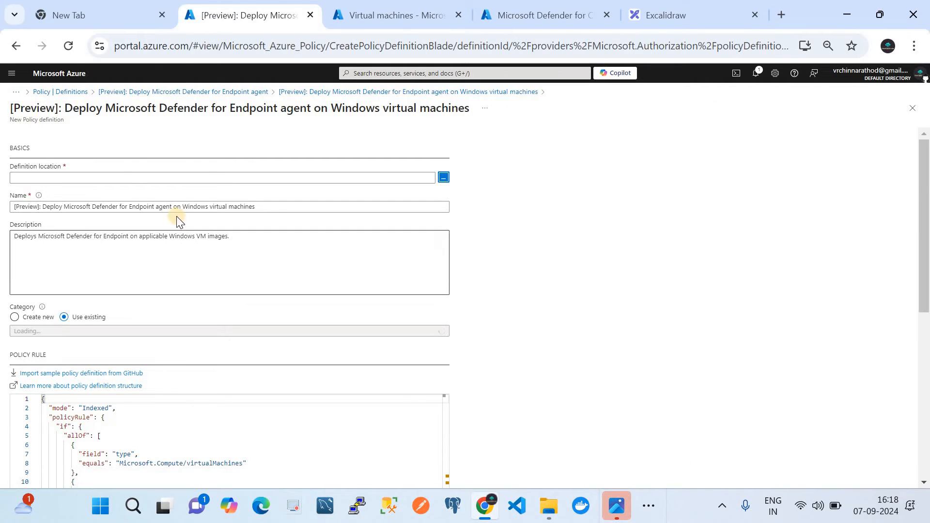
left_click(105, 179)
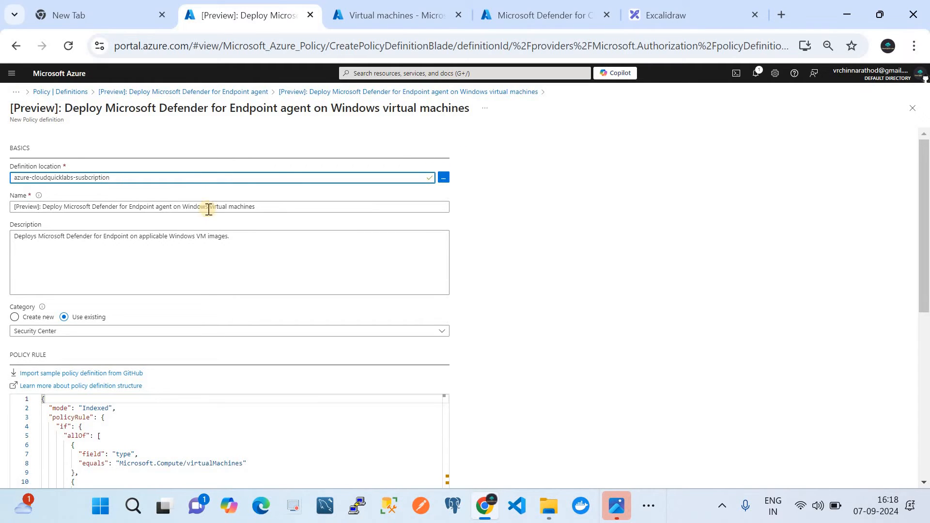
Replace the duplicated policy definition's name with "MDE for Cloud Server".
left_click_drag(263, 208, 3, 221)
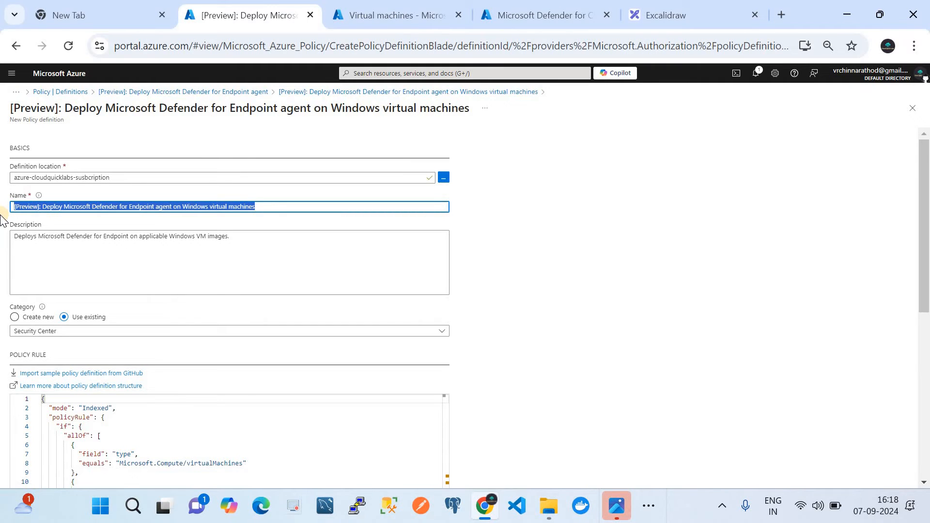
type("MDE f")
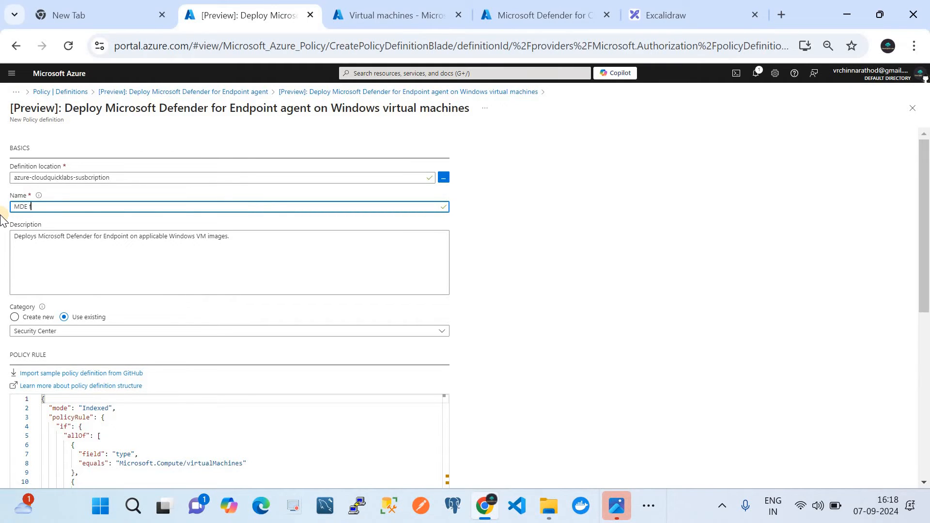
type("or Lo")
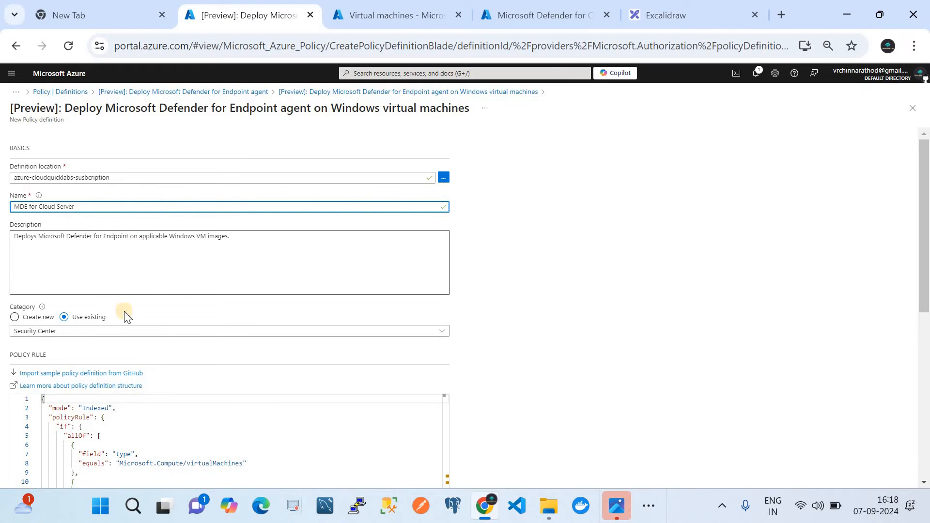
Review the duplicate's policy rule JSON and role definitions, and discard the unsaved definition.
scroll(145, 332, "down", 5)
scroll(145, 329, "down", 6)
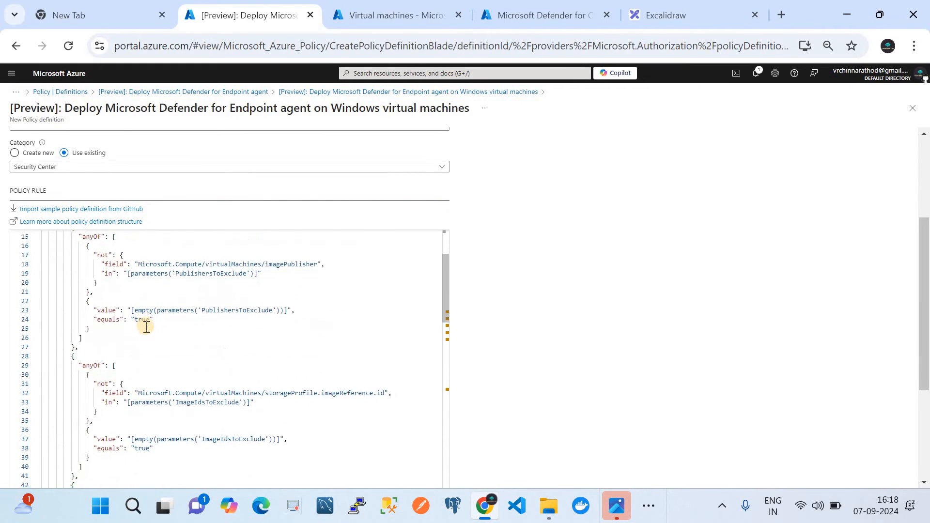
scroll(147, 326, "down", 20)
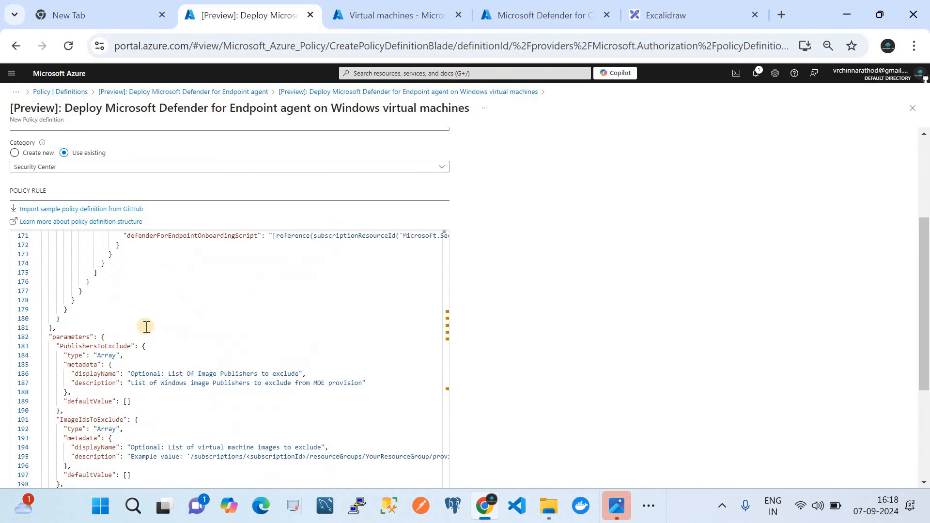
left_click(924, 428)
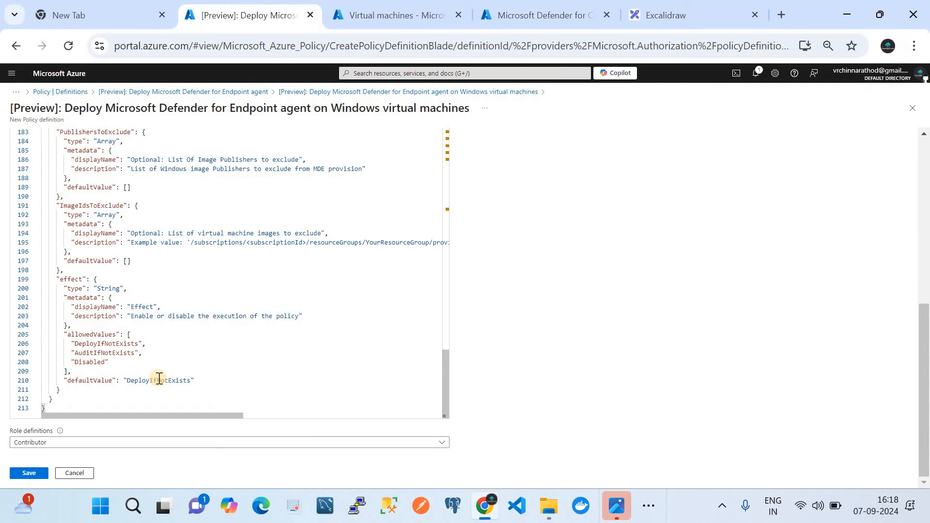
left_click(42, 444)
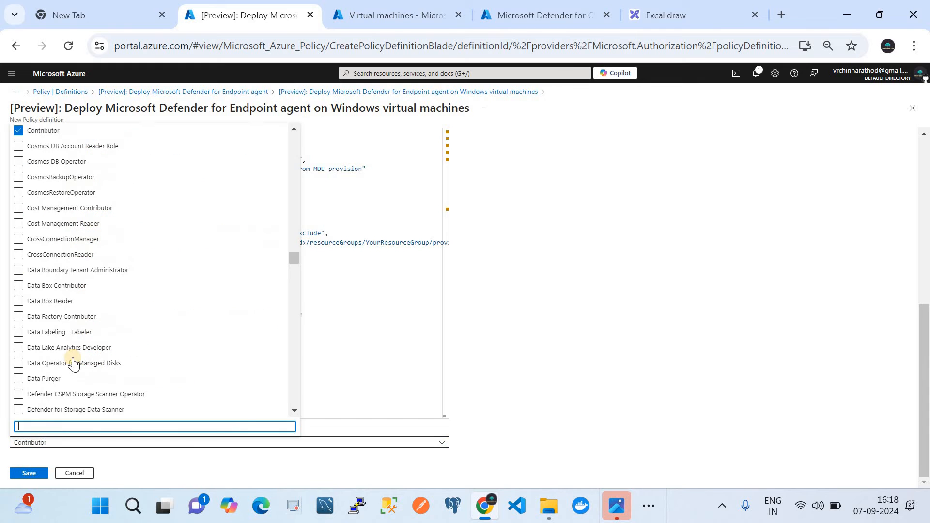
left_click(515, 398)
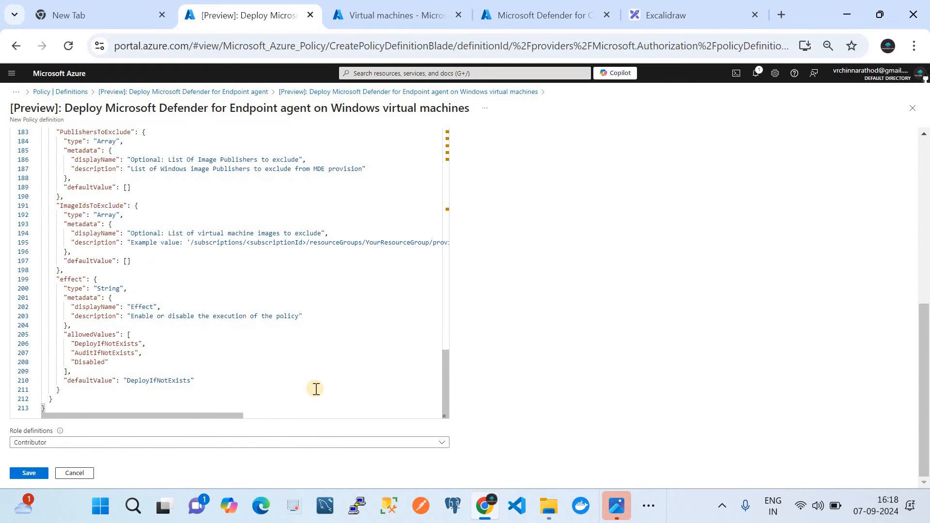
scroll(316, 388, "up", 15)
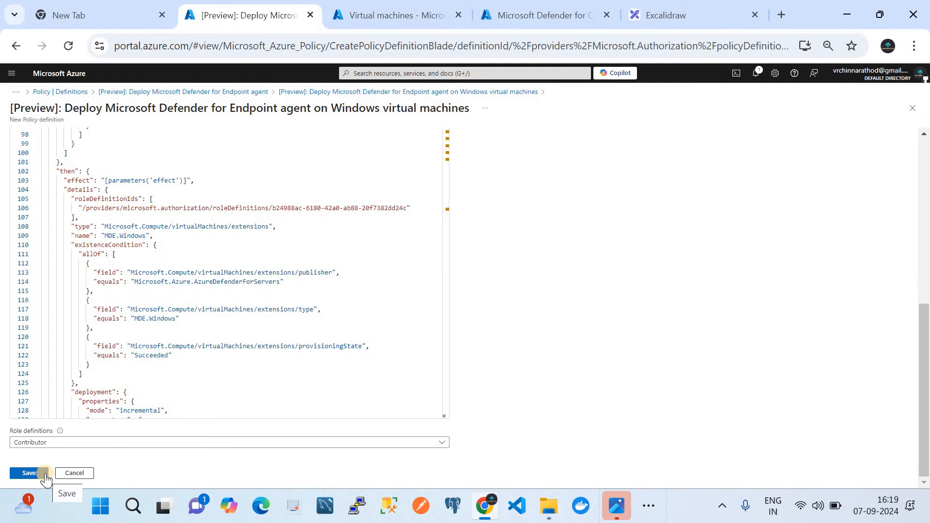
left_click(68, 475)
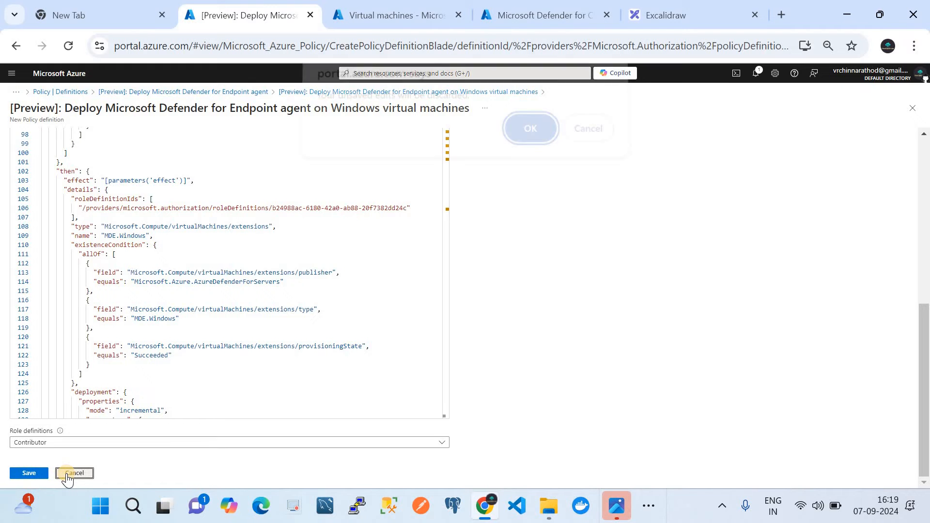
left_click(551, 139)
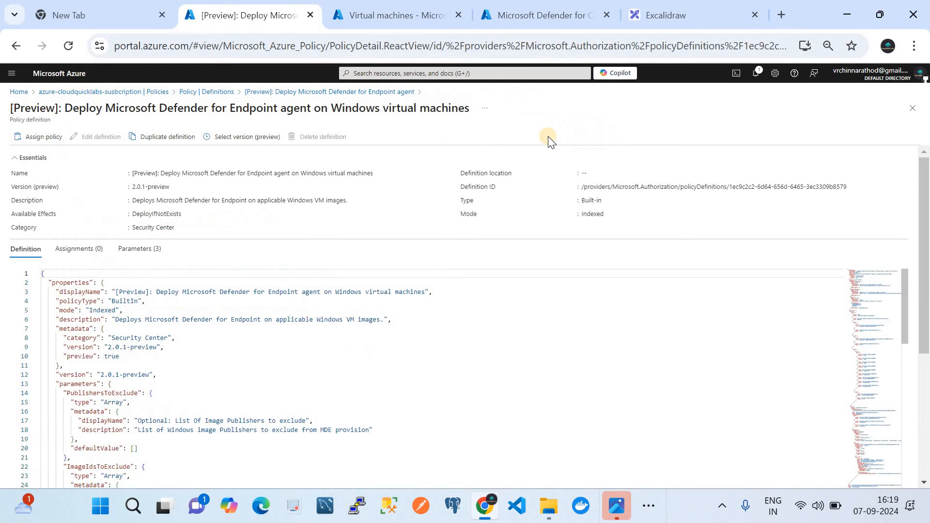
Filter the subscription's policy definitions to the Custom type and open "Custom Deploy Microsoft Defender for Endpoint agent on Windows virtual machines".
left_click(113, 91)
left_click(73, 393)
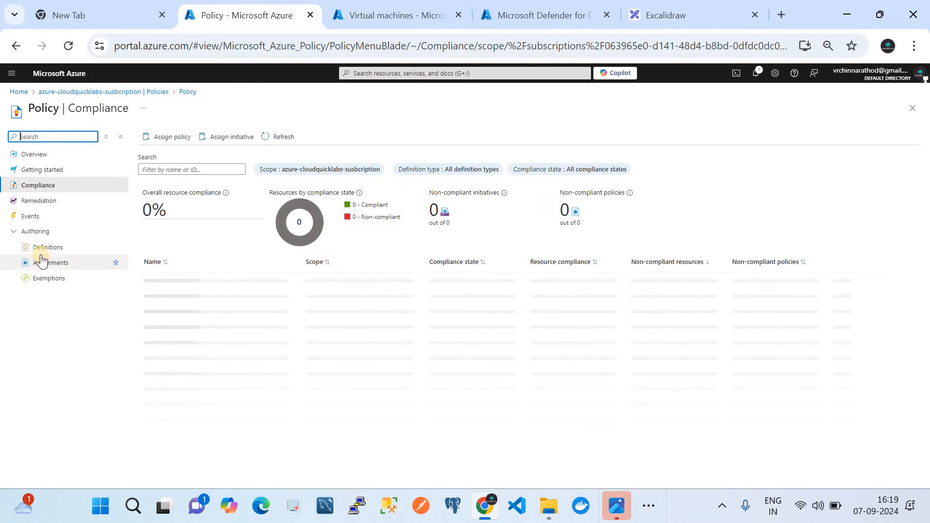
left_click(40, 247)
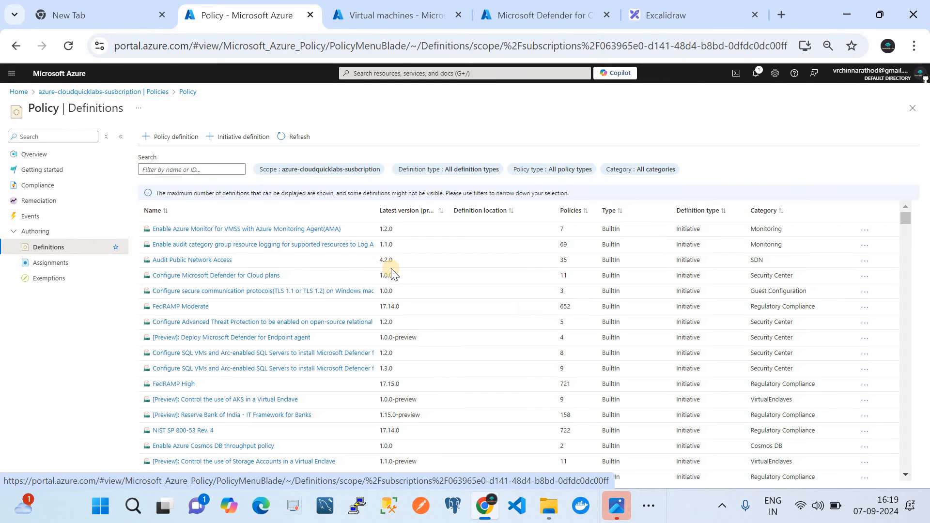
left_click(566, 173)
left_click(540, 215)
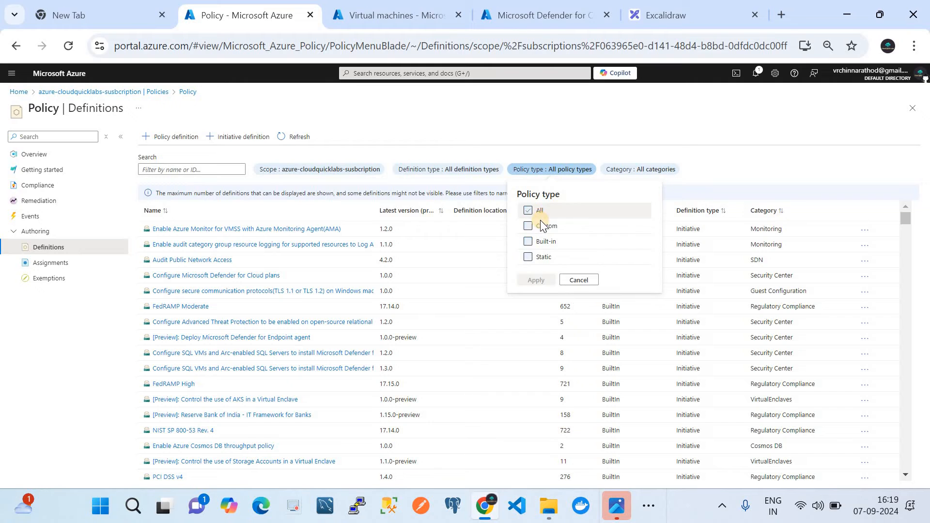
left_click(537, 225)
left_click(536, 280)
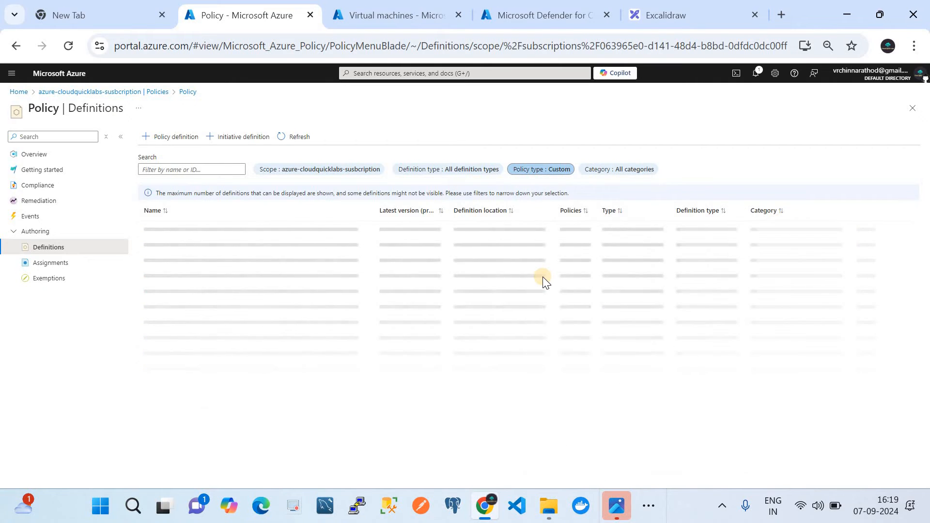
left_click(252, 214)
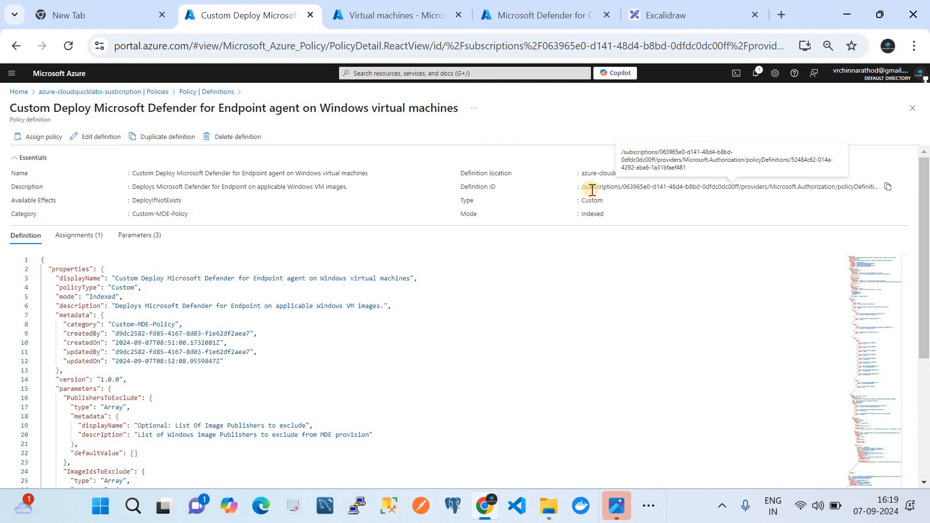
Collapse the metadata, parameters and "if" allOf blocks in the custom policy's JSON to inspect its rule structure.
scroll(308, 316, "down", 1)
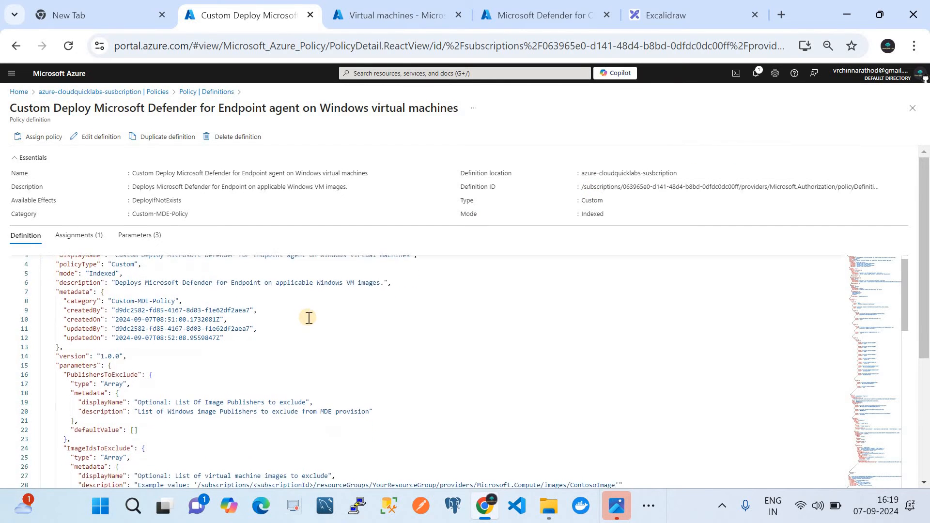
scroll(232, 333, "up", 1)
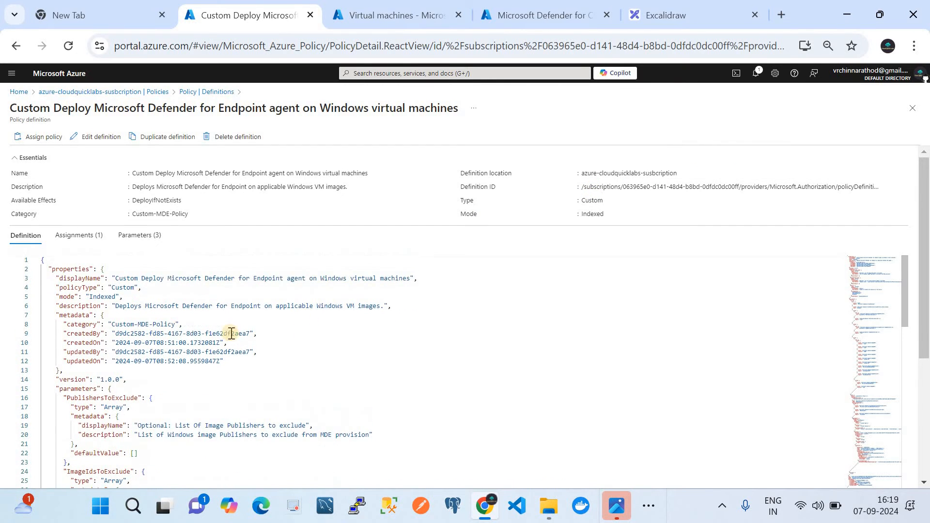
left_click(113, 269)
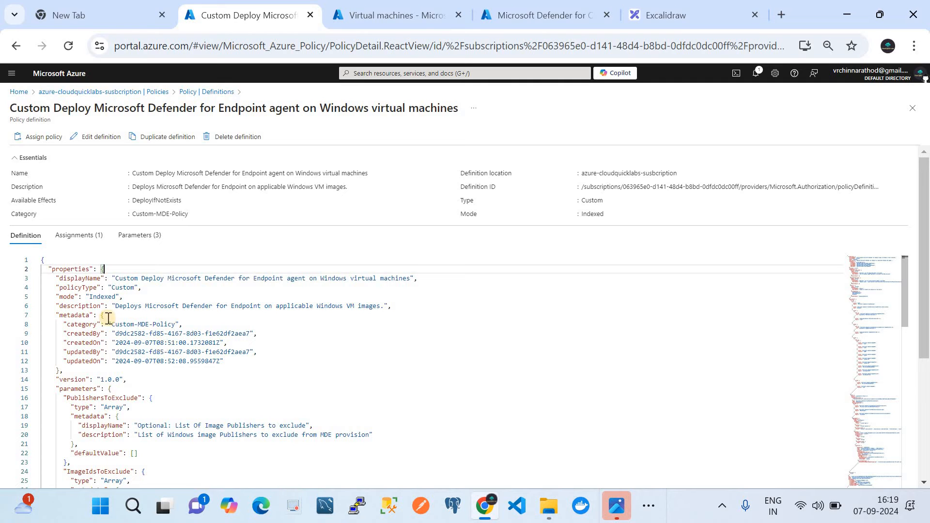
left_click(35, 315)
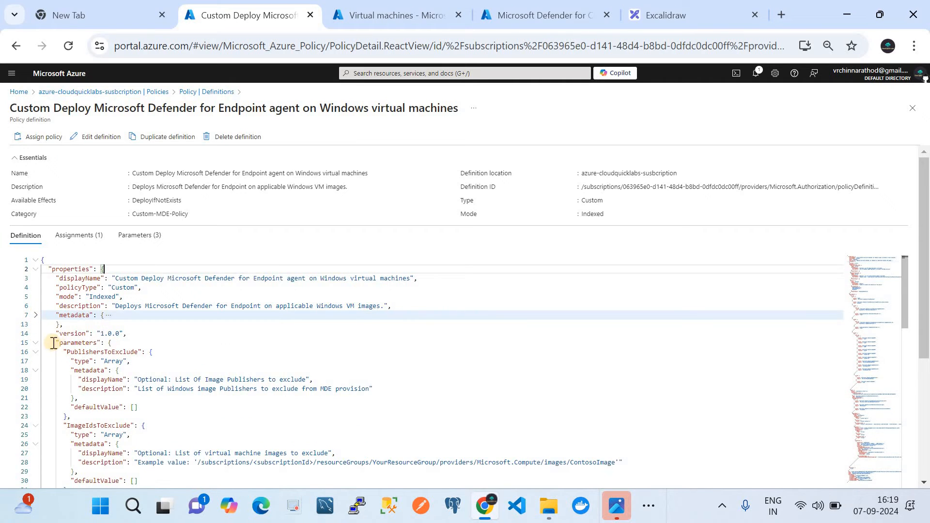
left_click(36, 347)
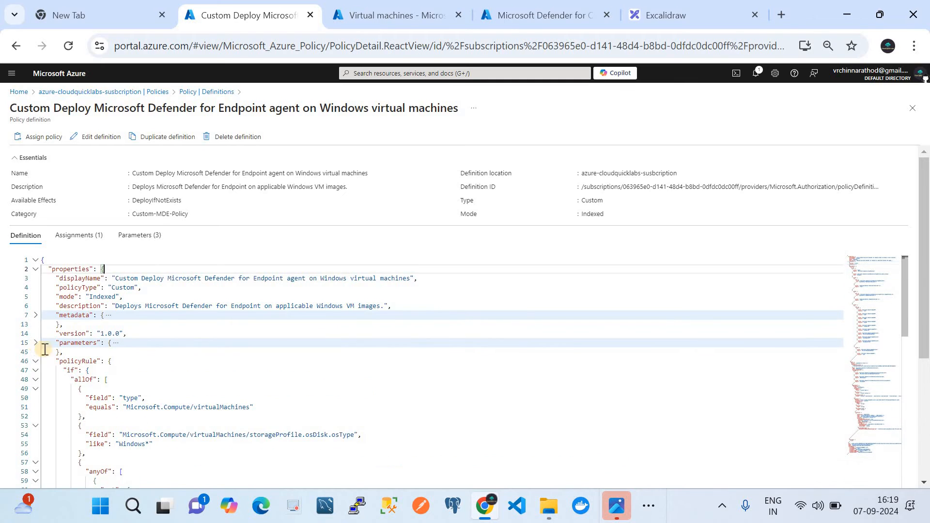
left_click(125, 369)
scroll(116, 364, "down", 2)
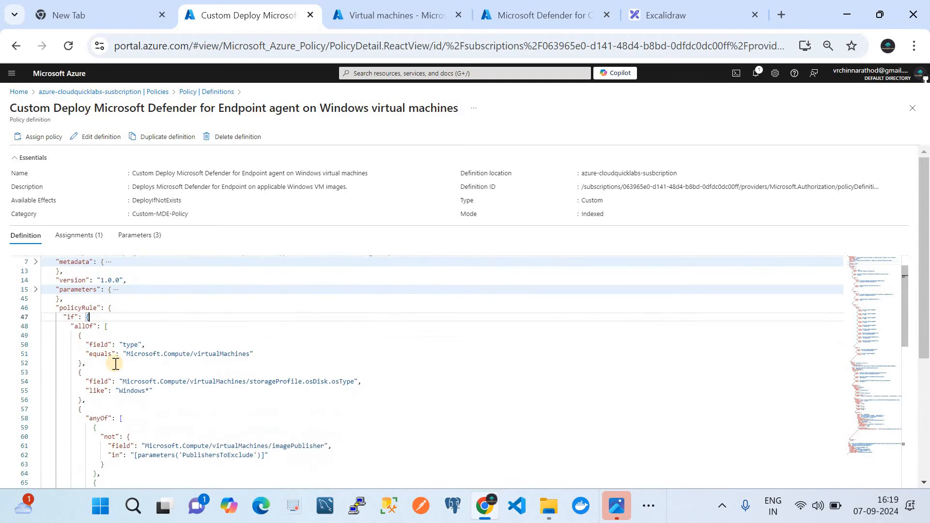
left_click(36, 324)
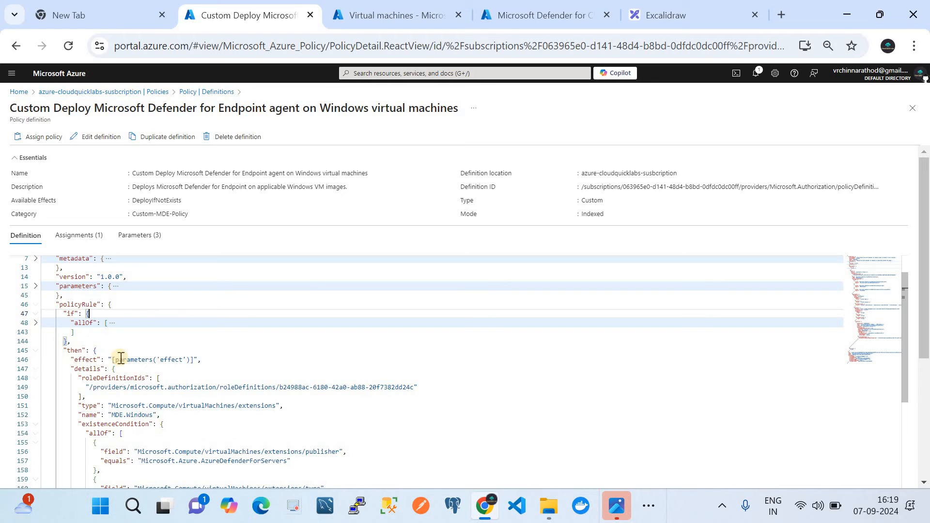
Examine the effect, role definition and existence condition in the "then" block of the custom policy's rule.
scroll(130, 369, "down", 2)
scroll(130, 368, "down", 2)
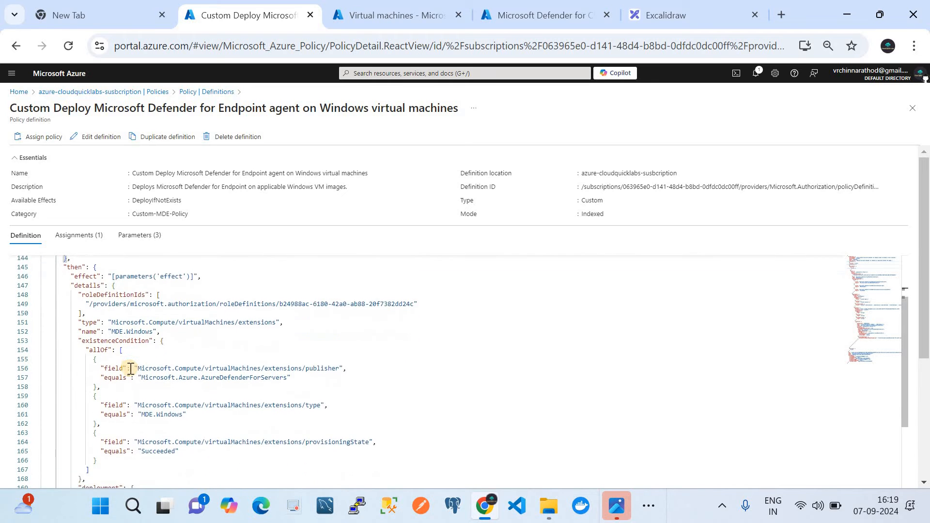
scroll(129, 366, "up", 1)
left_click(97, 289)
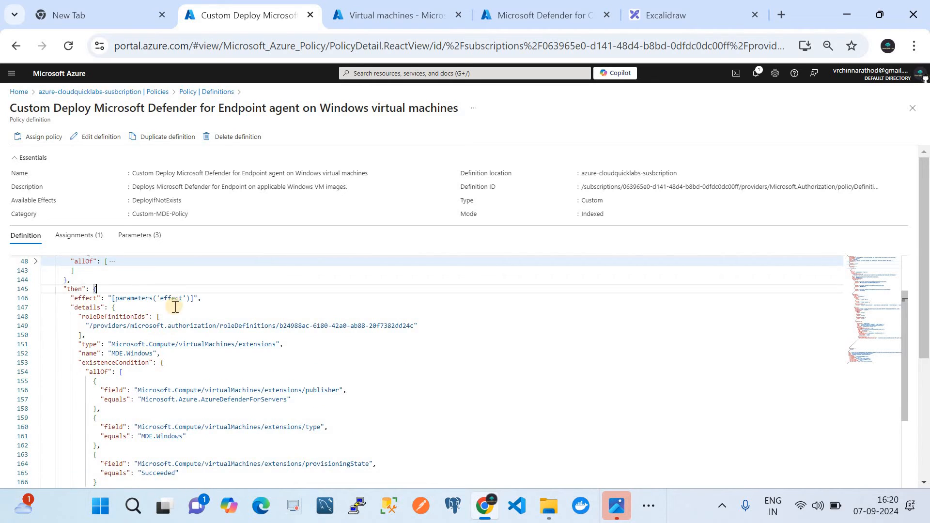
left_click_drag(207, 298, 99, 298)
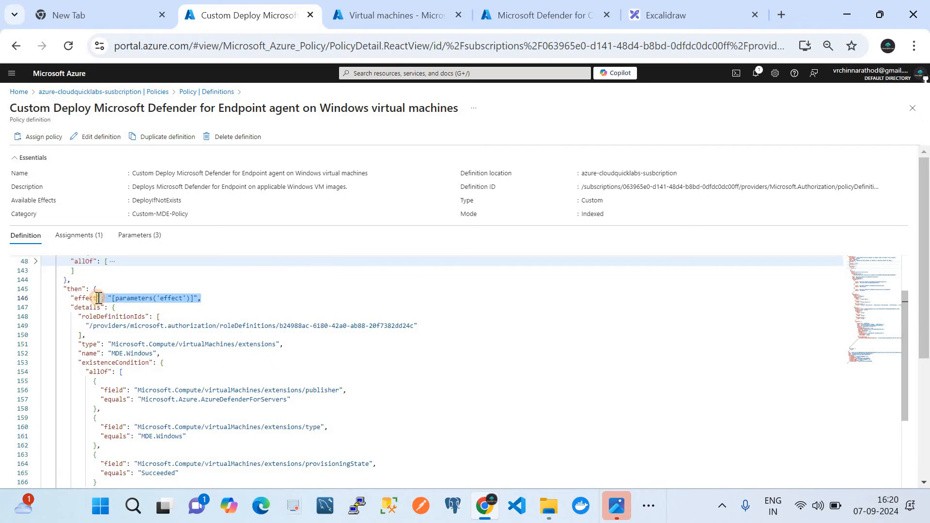
scroll(185, 376, "down", 2)
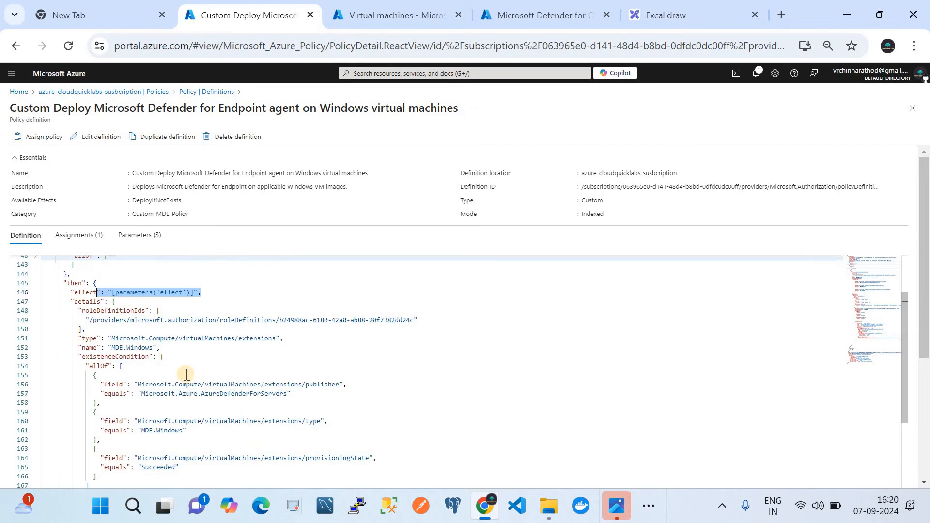
Examine the extension type, existence condition and deployment section through to the end of the custom policy's JSON.
left_click_drag(280, 300, 108, 300)
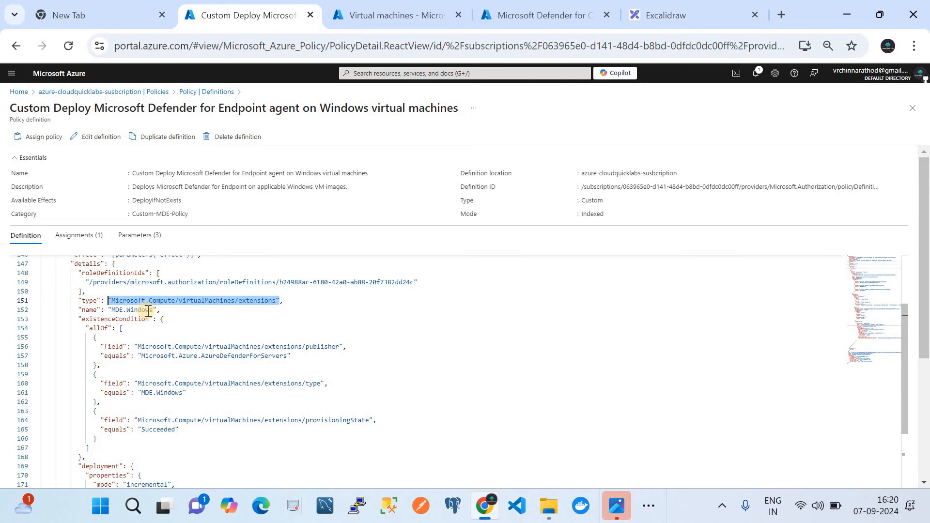
scroll(182, 364, "down", 1)
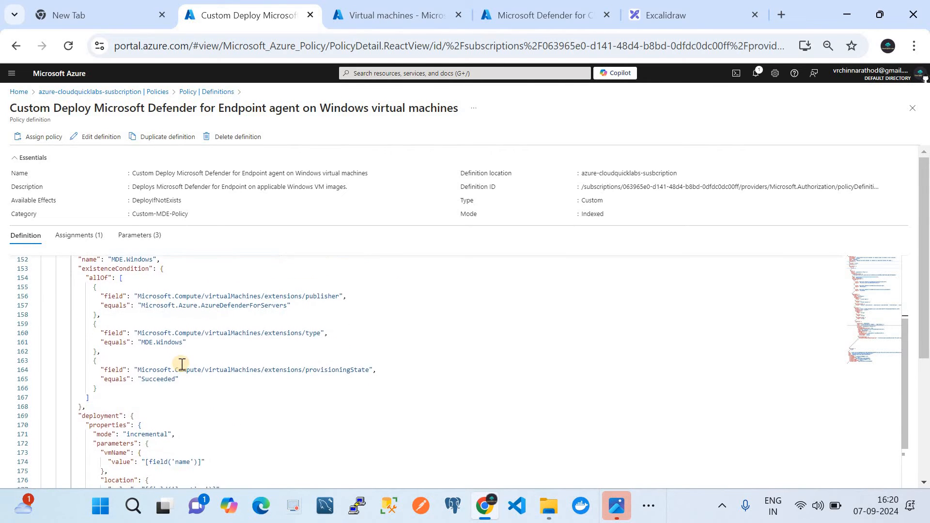
scroll(182, 364, "down", 6)
scroll(181, 363, "down", 10)
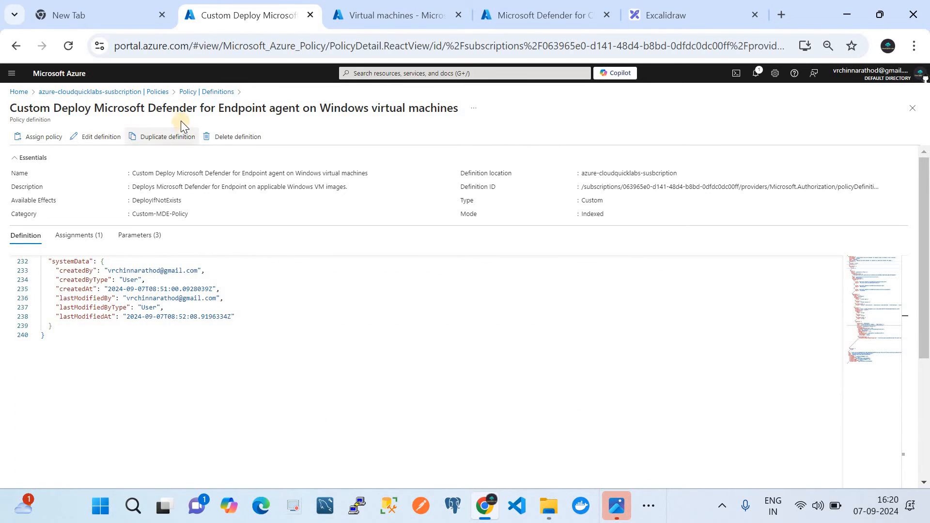
Open the "Custom Deploy Microsoft Defender for Endpoint agent on Windows virtual machines" assignment from the subscription's policy assignments.
left_click(160, 92)
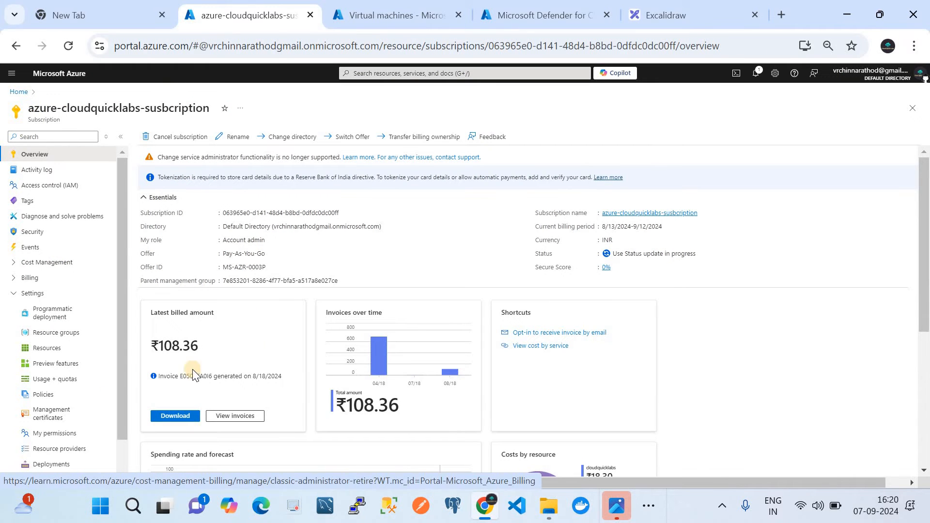
left_click(72, 396)
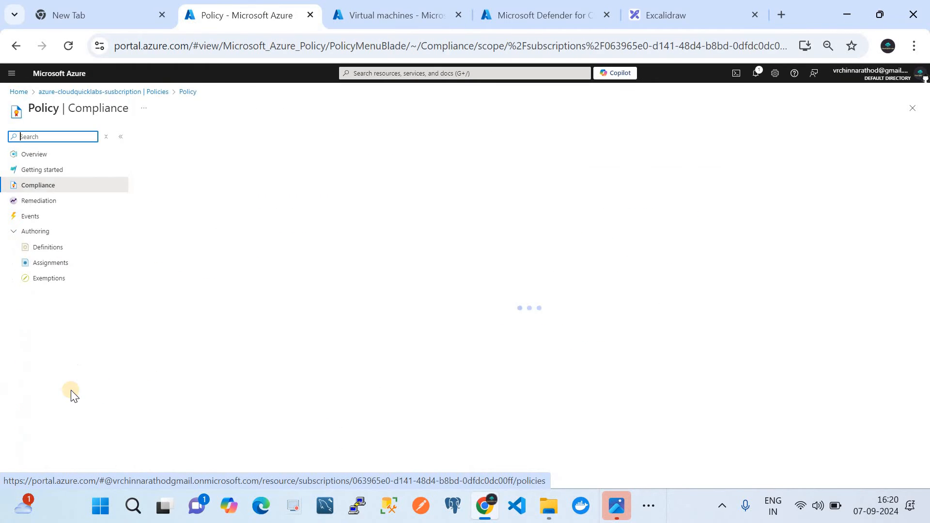
left_click(63, 266)
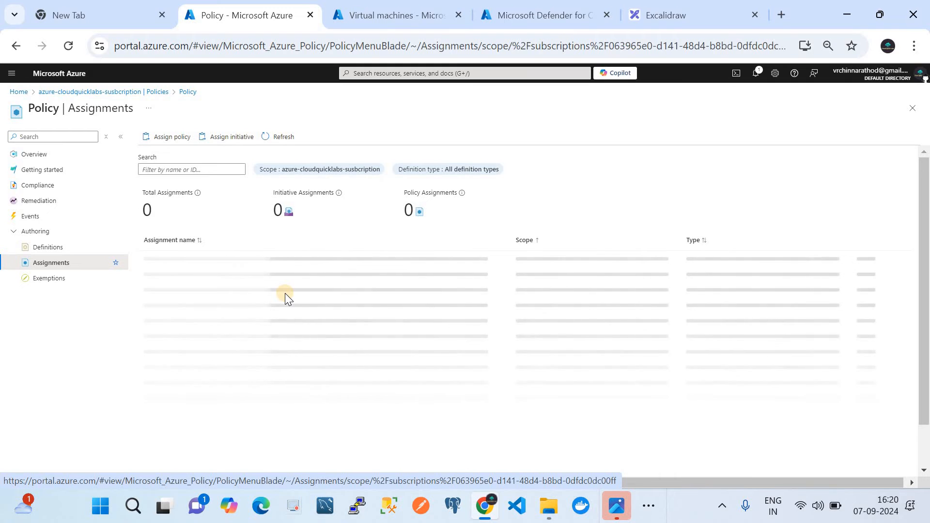
left_click(255, 265)
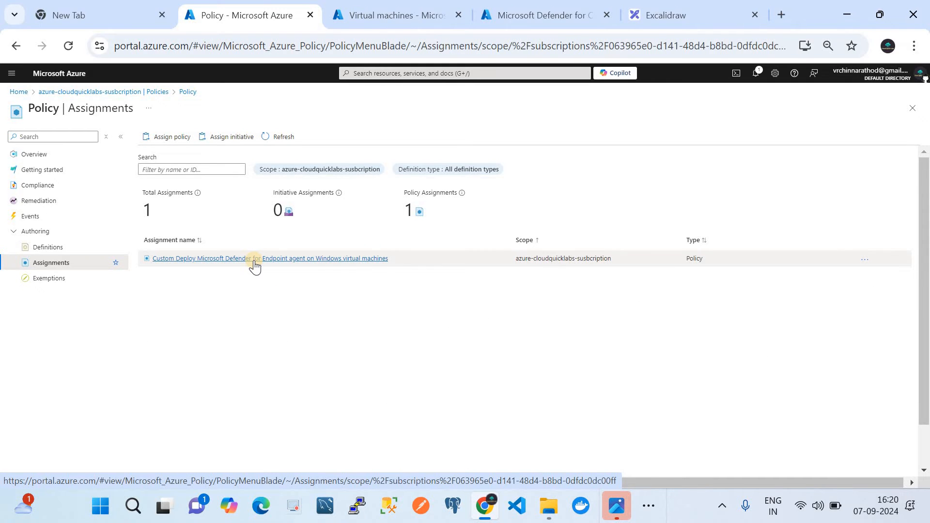
left_click(255, 266)
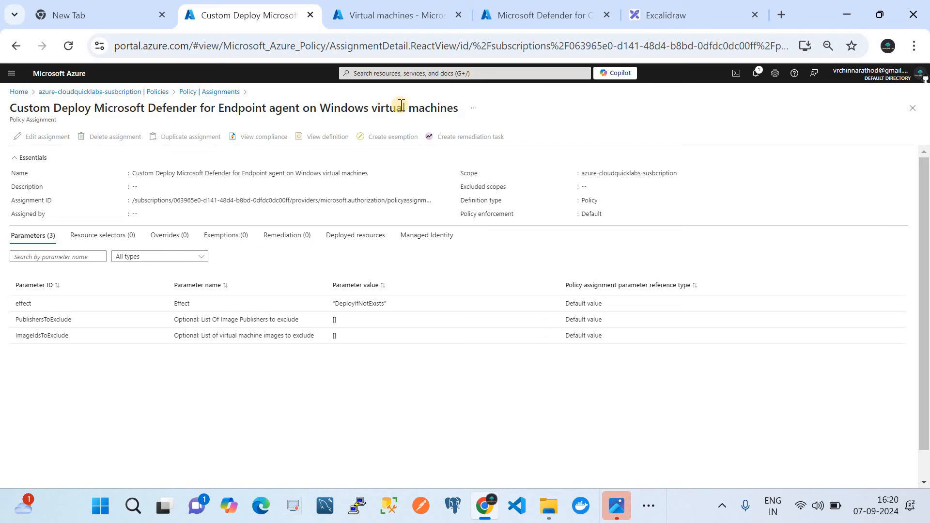
Consult the Excalidraw architecture diagram, return to the Azure policy assignment and inspect its effect parameter value.
key("ctrl+Tab")
key("ctrl+Tab")
key("ctrl+Tab")
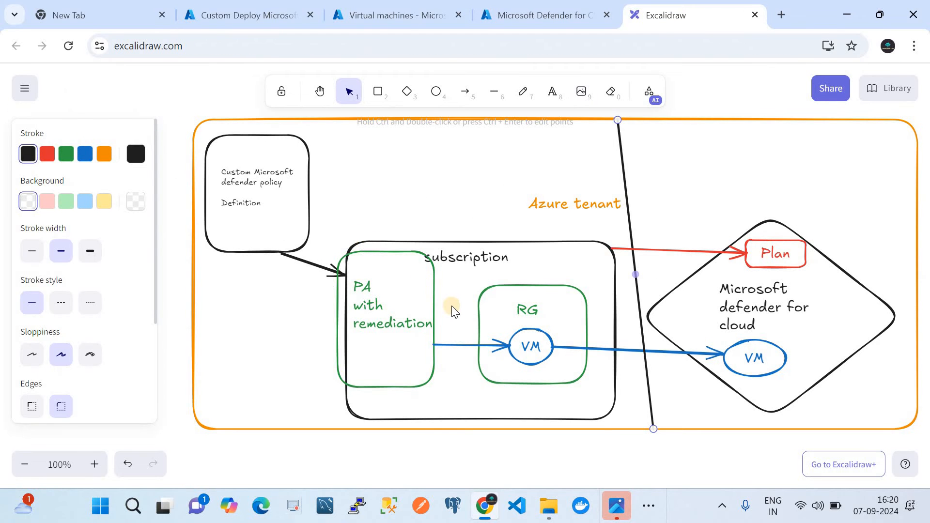
left_click(279, 6)
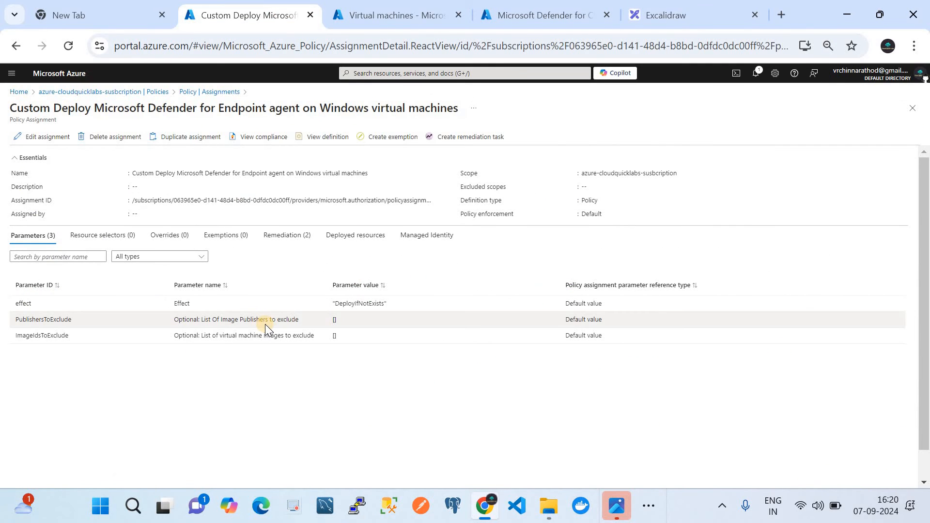
double_click(361, 303)
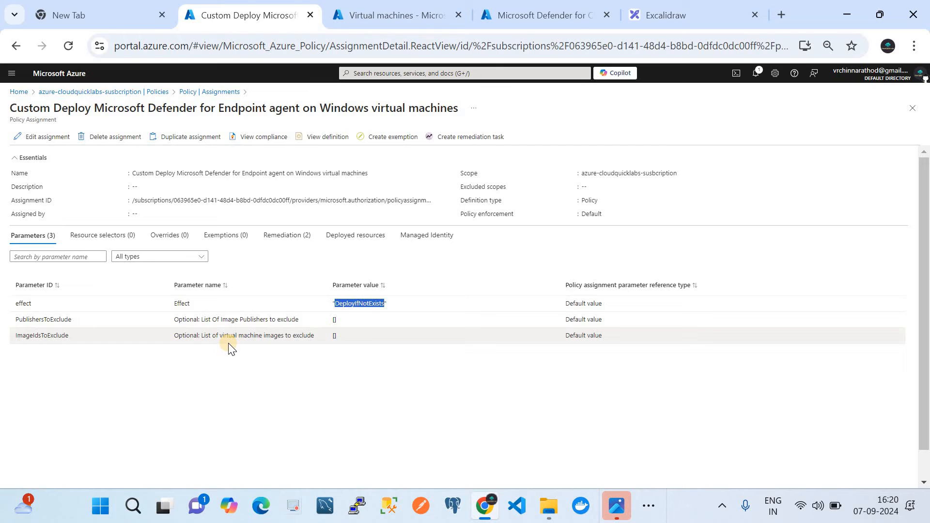
Open the policy assignment for editing and review its scope, assignment name, enforcement setting and parameters.
left_click(40, 146)
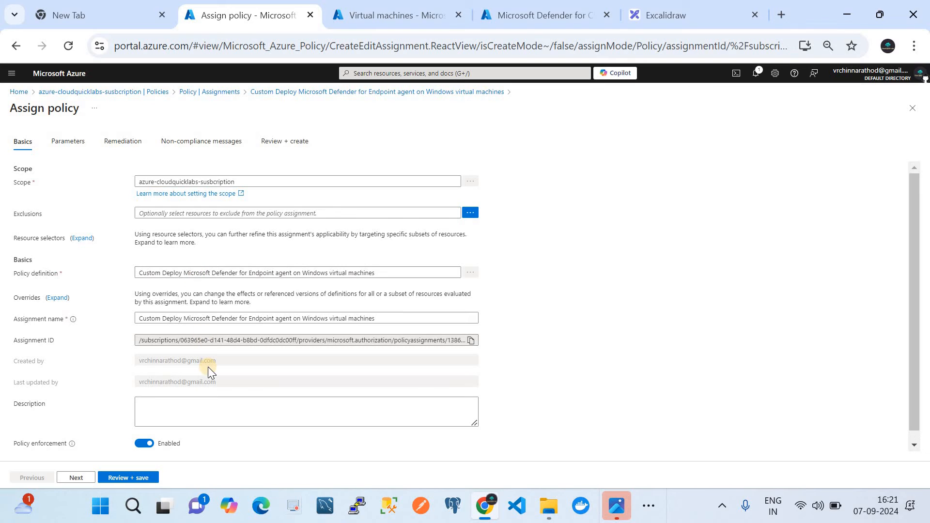
left_click_drag(388, 316, 125, 317)
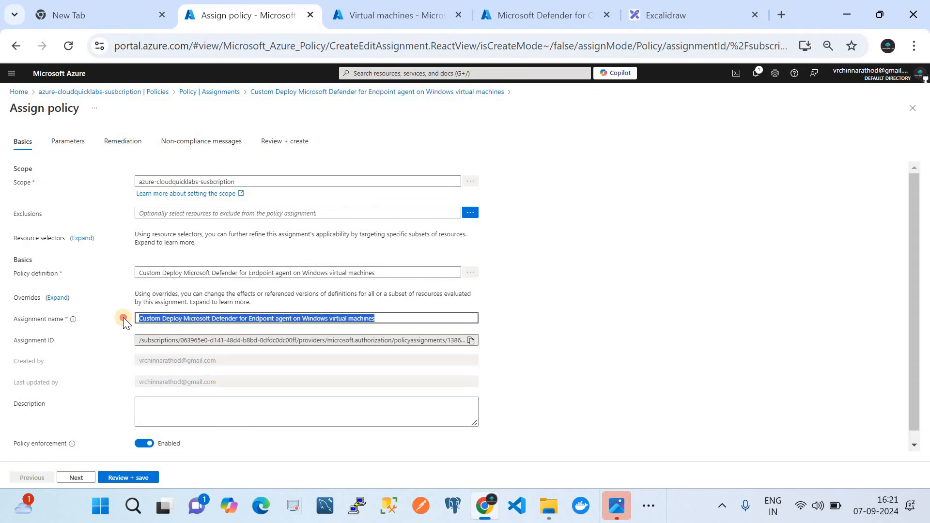
scroll(300, 400, "down", 1)
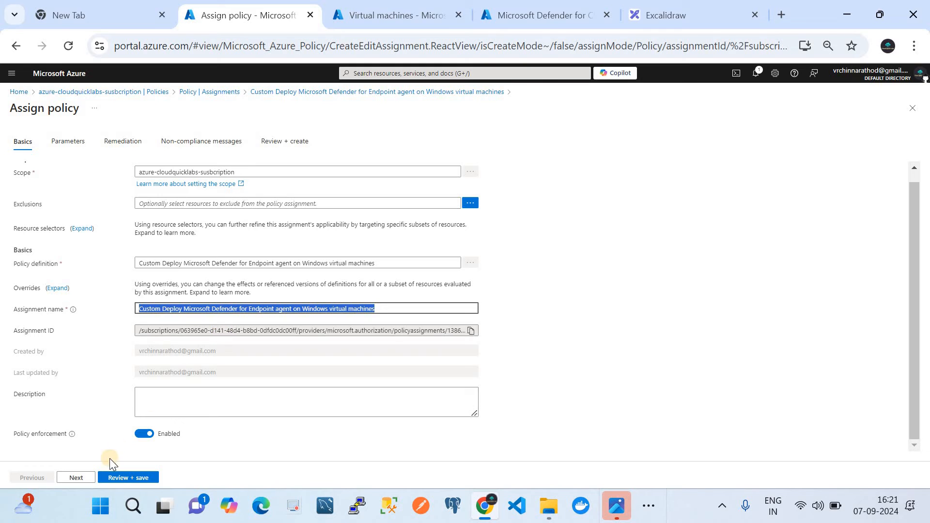
left_click(77, 478)
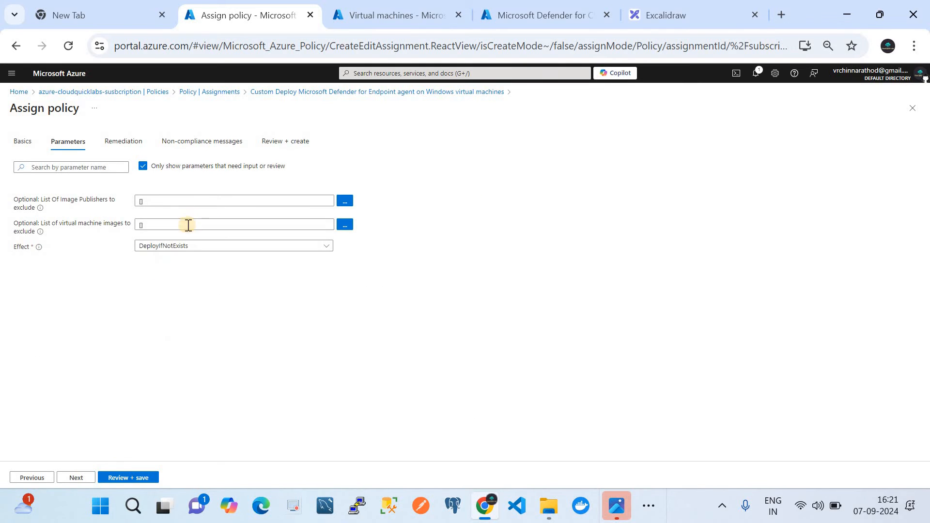
Copy the managed identity's principal ID from the remediation settings, check the non-compliance message, and return to the assignments without saving.
left_click(77, 478)
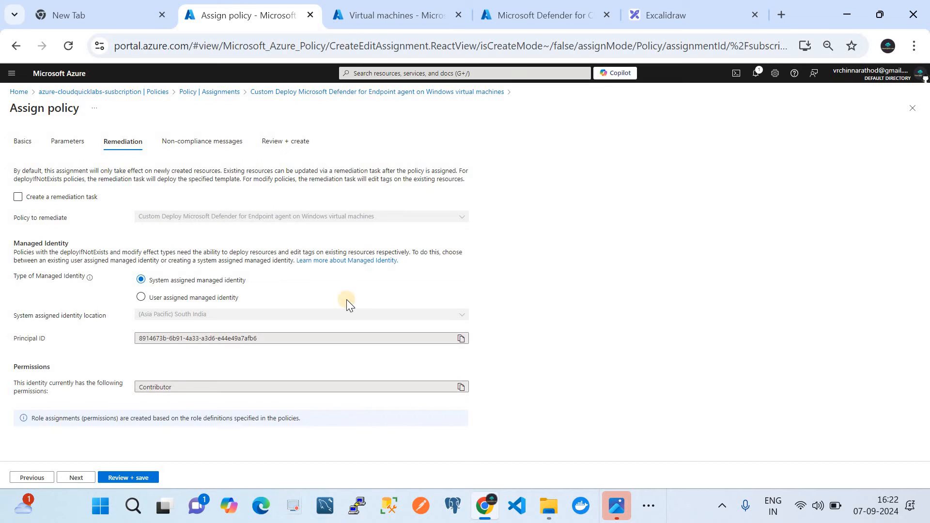
left_click(460, 335)
left_click(83, 477)
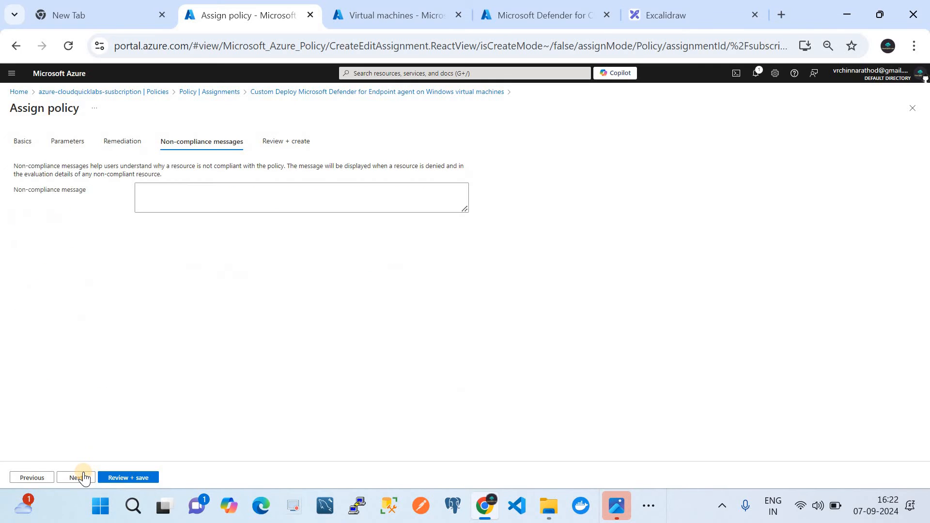
left_click(220, 199)
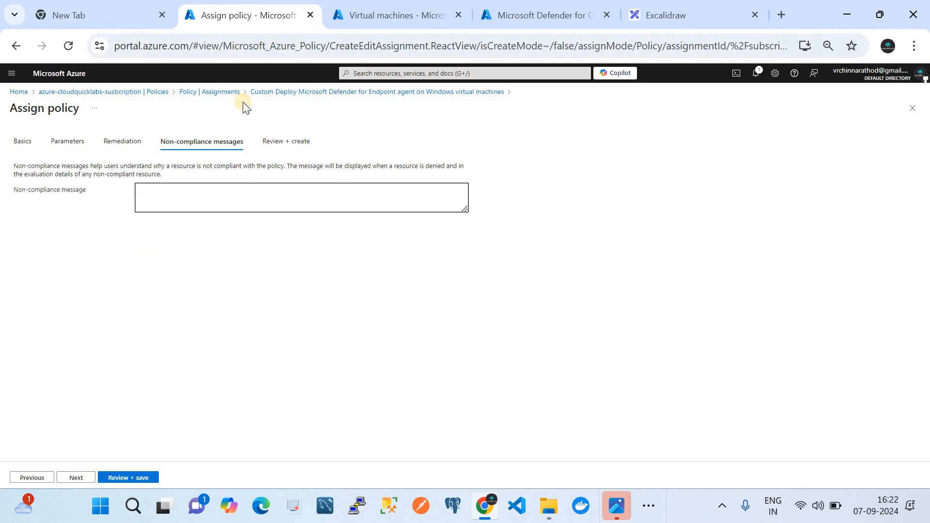
left_click(213, 91)
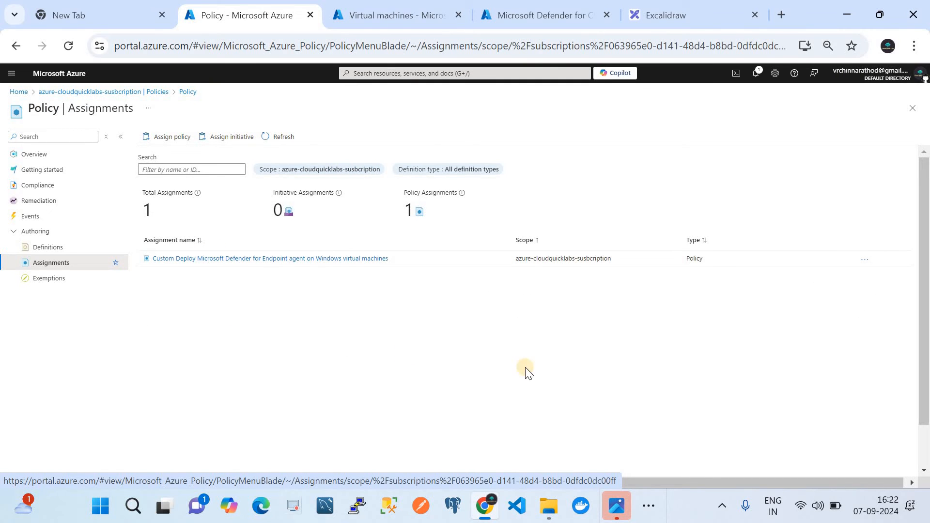
Switch to the Excalidraw diagram and delete the slanted line that divides the Azure tenant box.
left_click(713, 9)
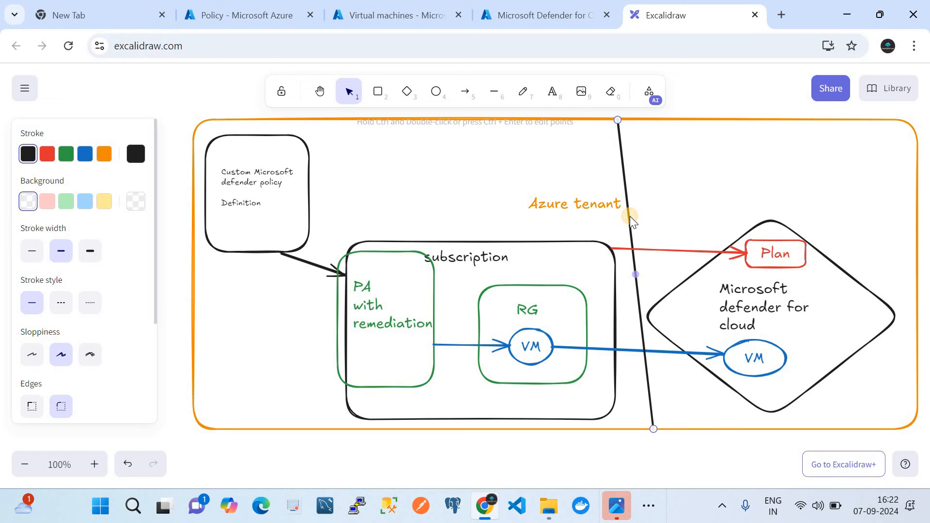
key("Delete")
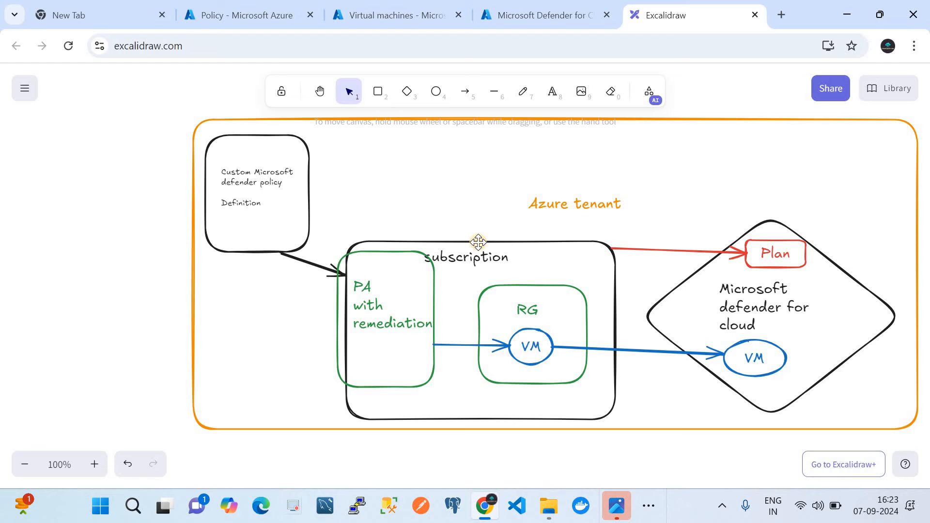
Open the installed extensions of the testdefndervm virtual machine in Azure and widen the Type column to read the full type.
left_click(422, 5)
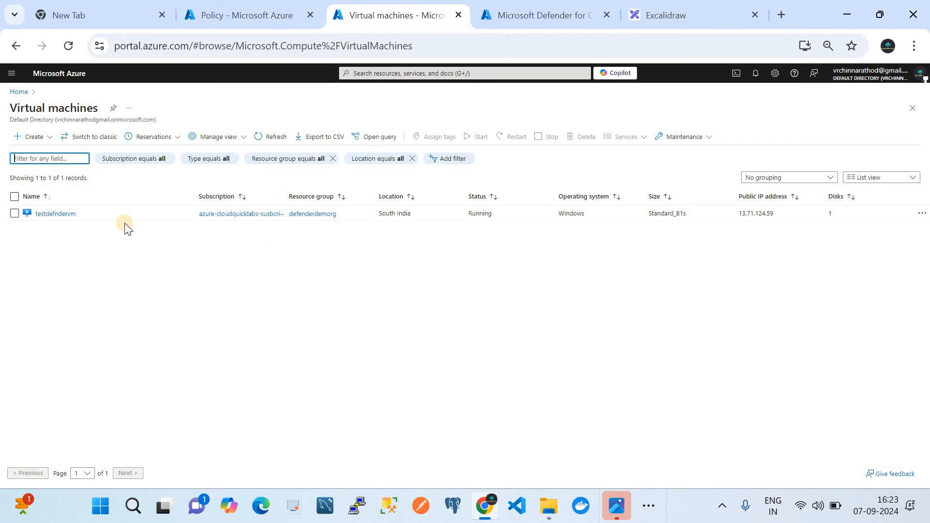
left_click(66, 216)
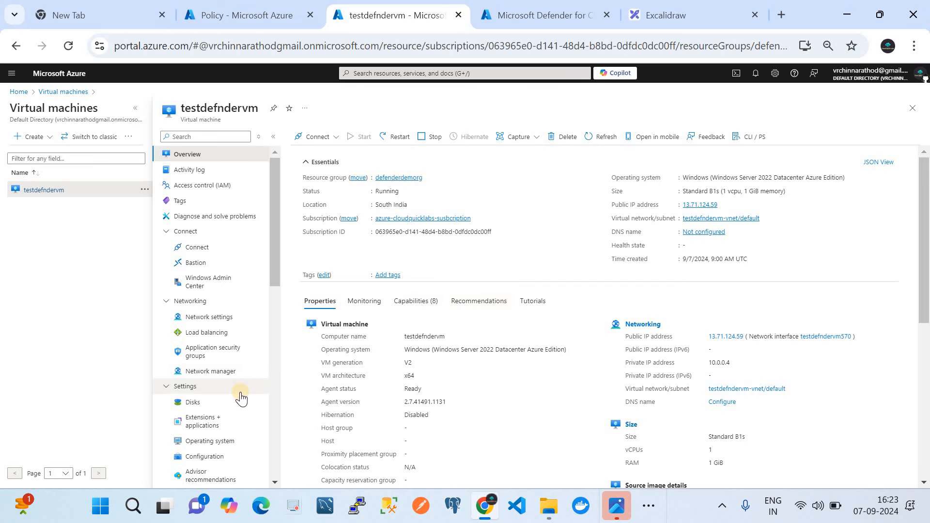
left_click(229, 425)
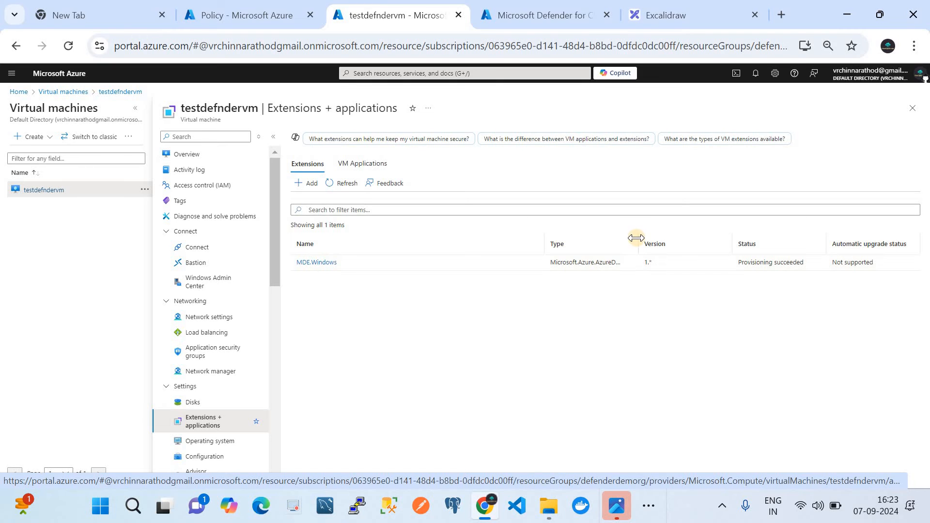
left_click_drag(637, 243, 844, 238)
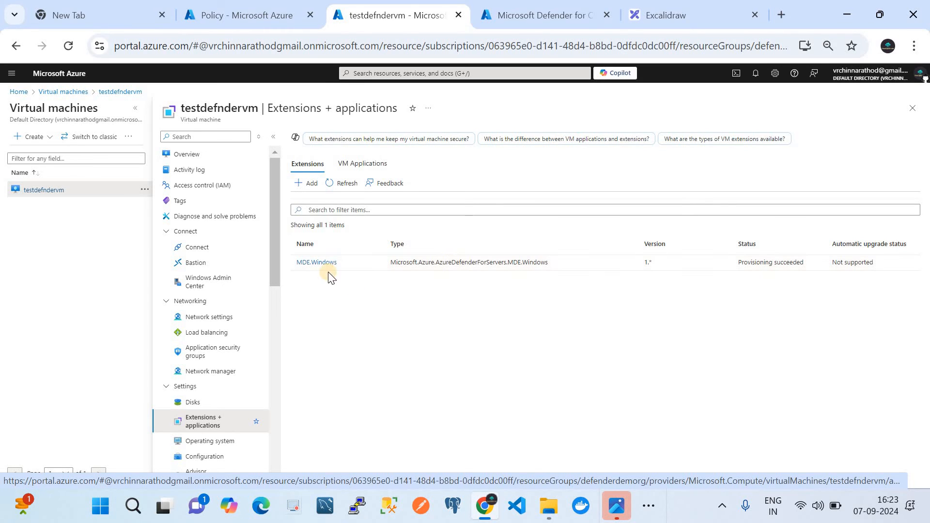
Expand the 'deployIfNotExists' policy action in testdefndervm's activity log and inspect who initiated its first Create or Update Virtual Machine Extension event.
left_click(201, 173)
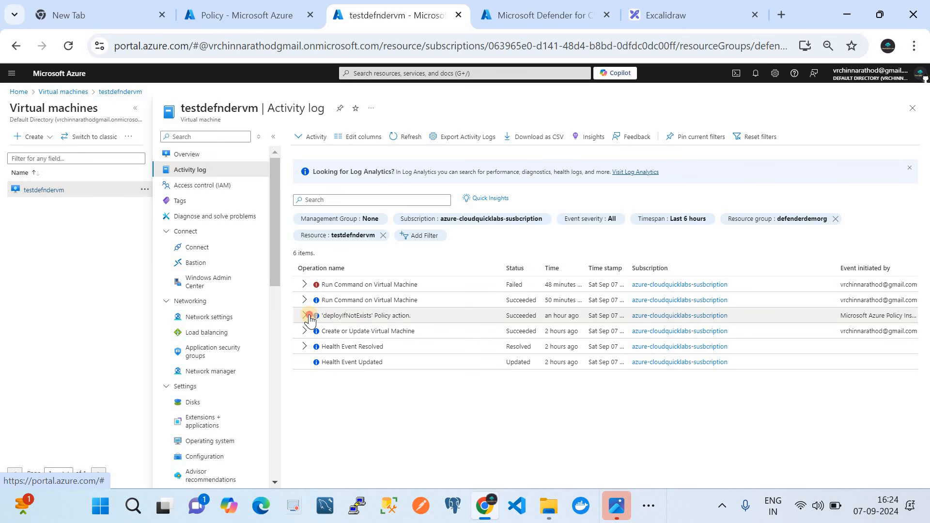
left_click(305, 315)
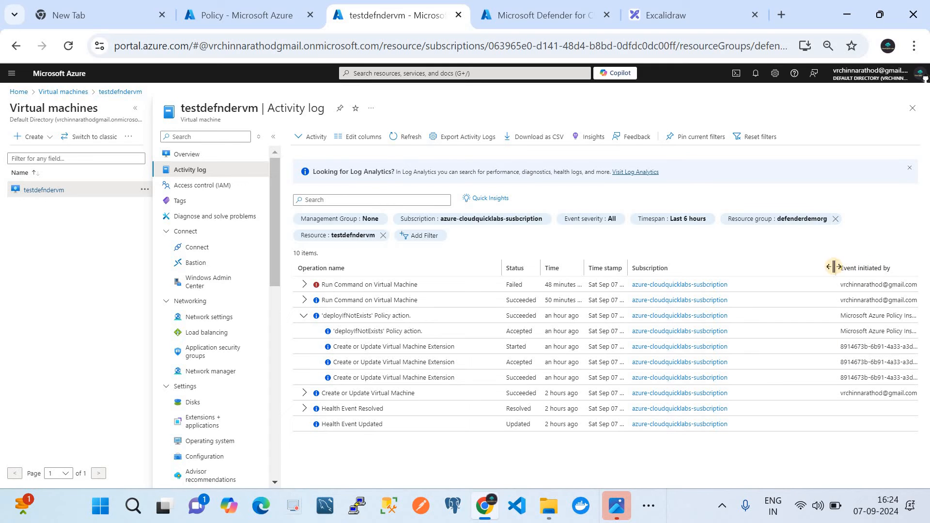
left_click_drag(832, 266, 764, 276)
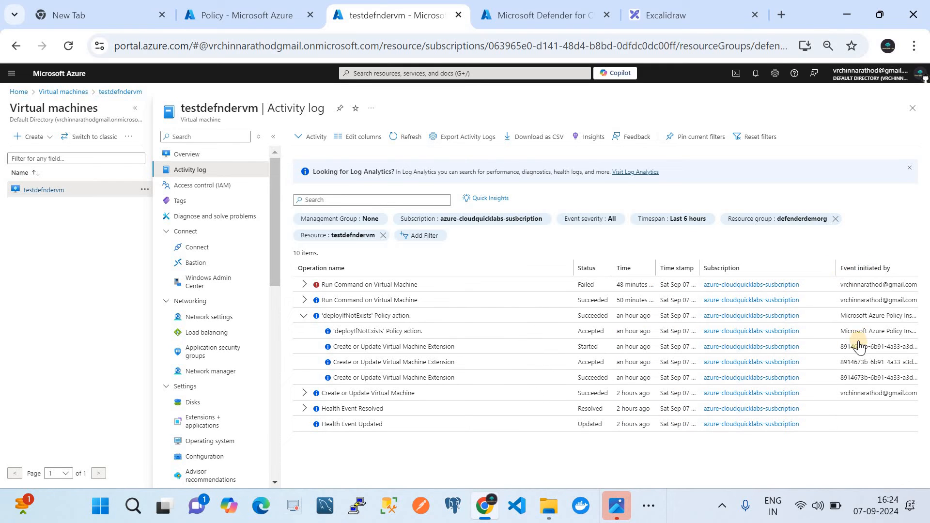
left_click(415, 347)
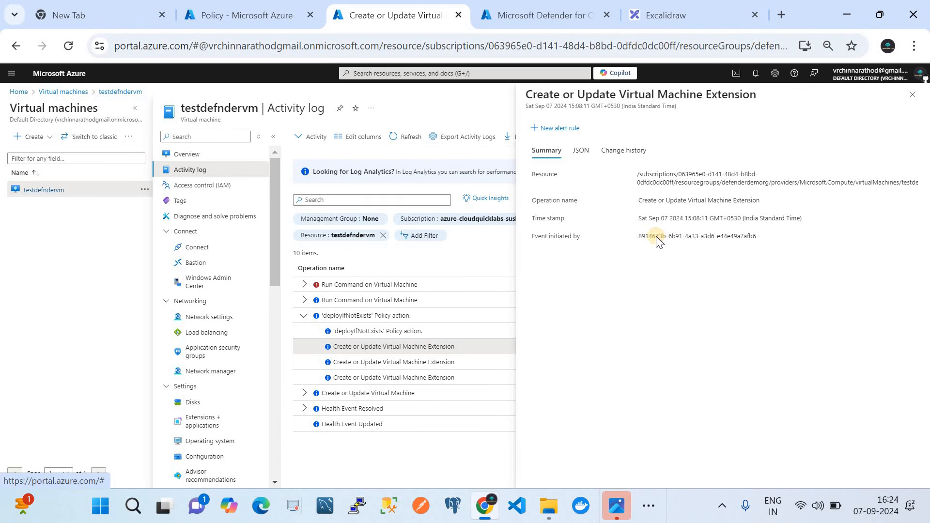
left_click_drag(637, 231, 758, 232)
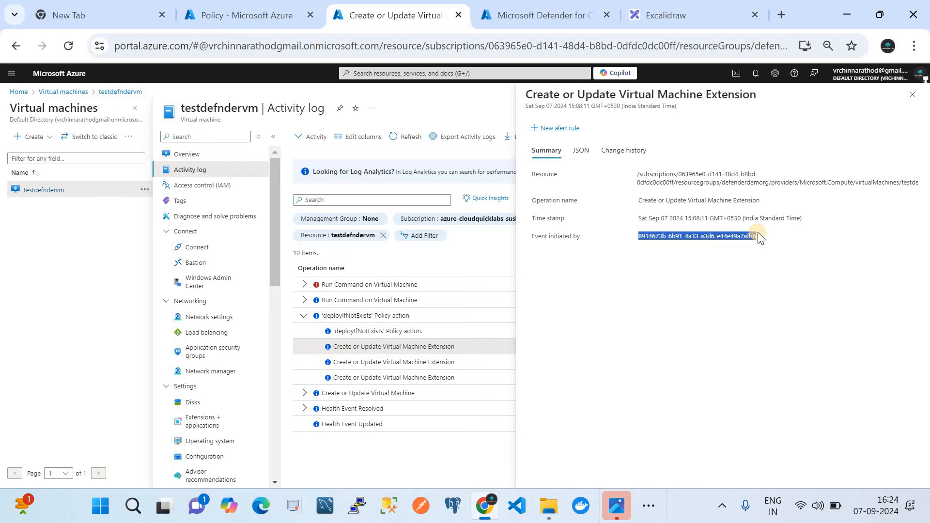
Open the role assignments in azure-cloudquicklabs-susbcription's access control and examine the Contributor identities.
left_click(276, 11)
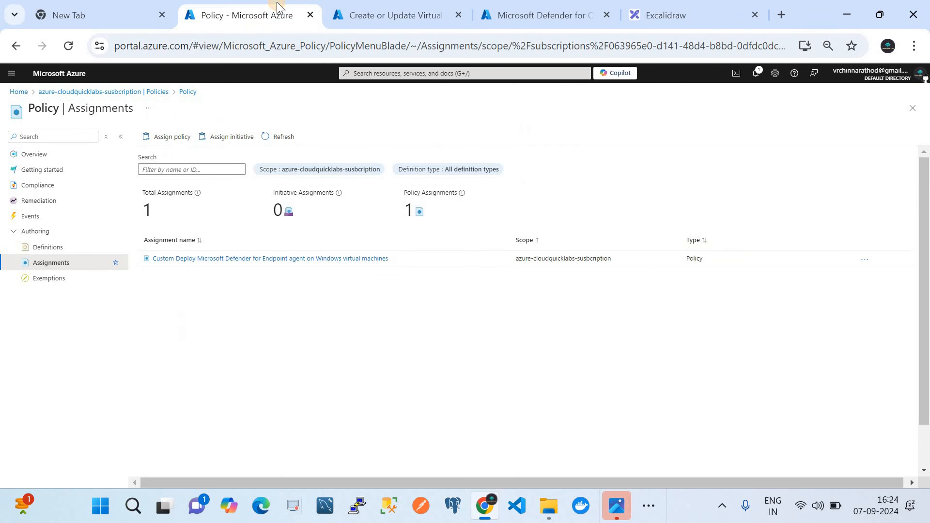
left_click(91, 92)
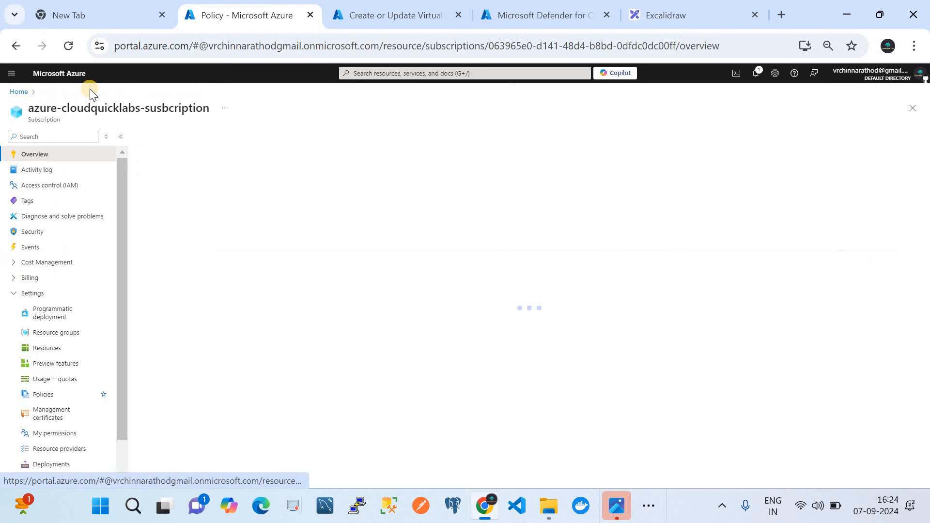
left_click(43, 185)
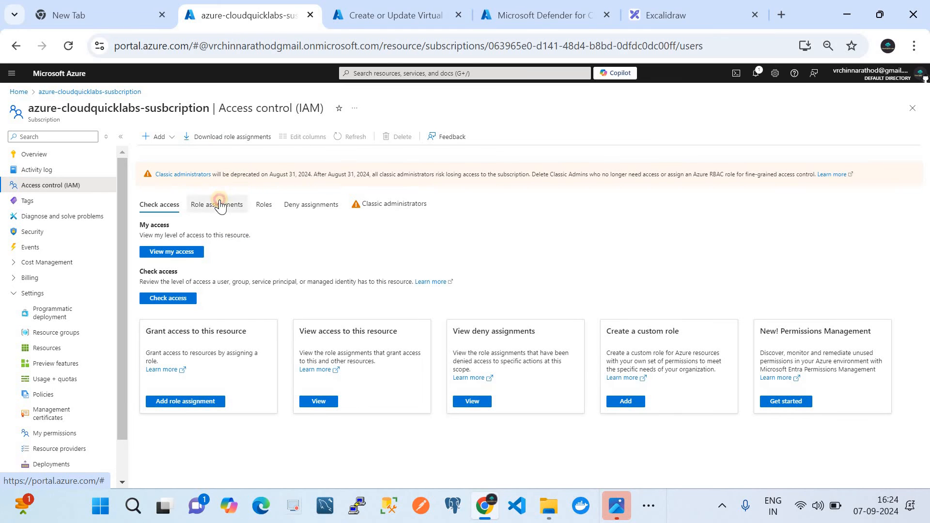
left_click(216, 204)
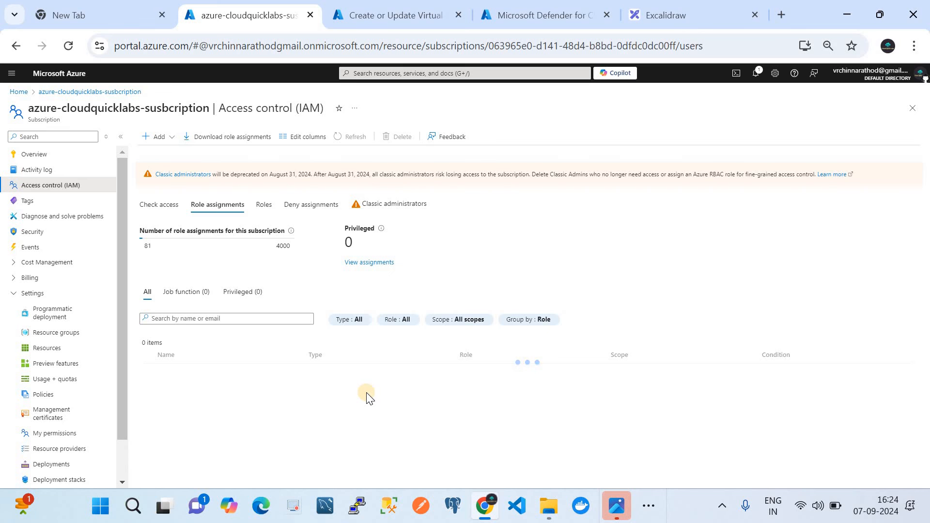
scroll(366, 395, "down", 3)
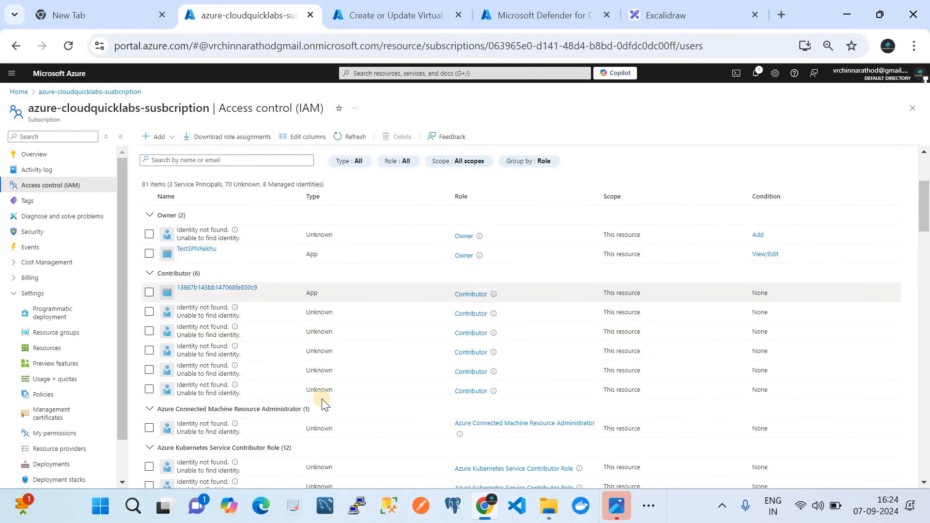
Open the overview of the Contributor app identity from the subscription's role assignments and examine its object ID.
scroll(324, 405, "down", 1)
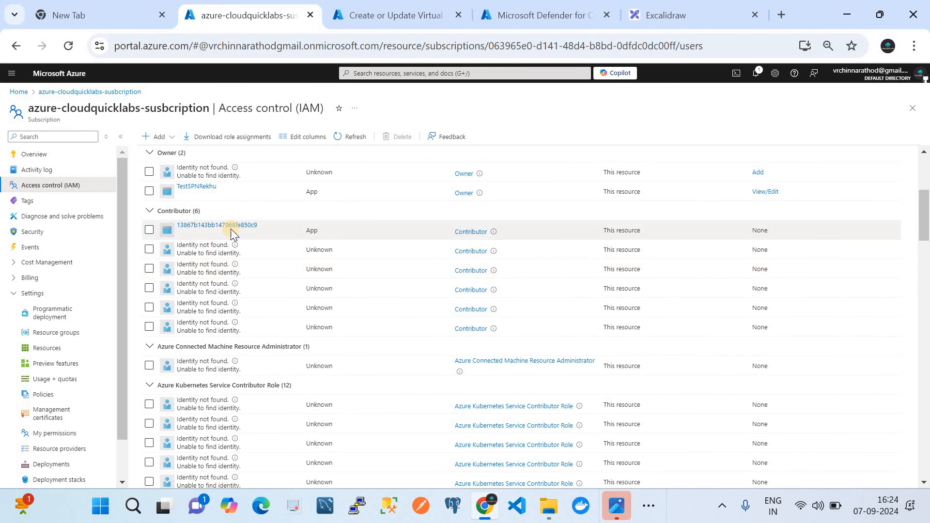
left_click(248, 226)
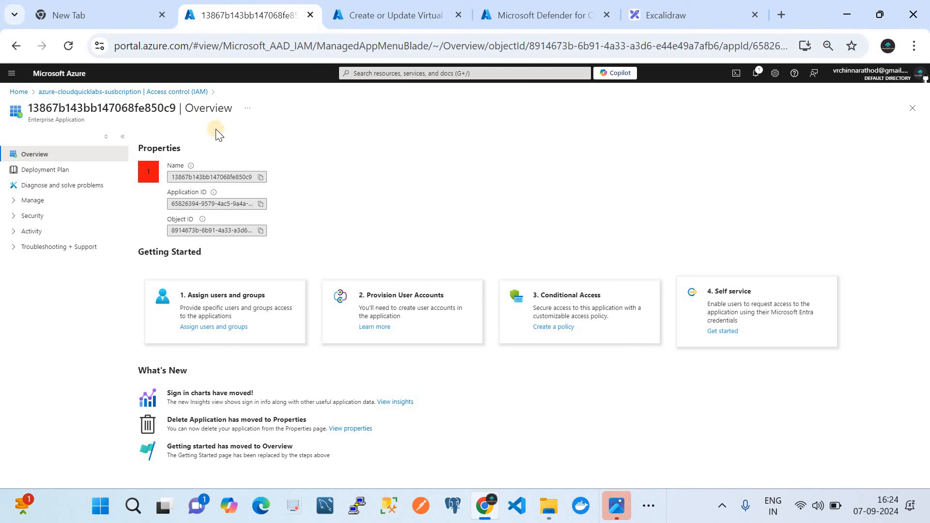
Return to testdefndervm's activity log, examine the policy-initiated extension events, and open the virtual machine's installed extensions.
left_click(410, 14)
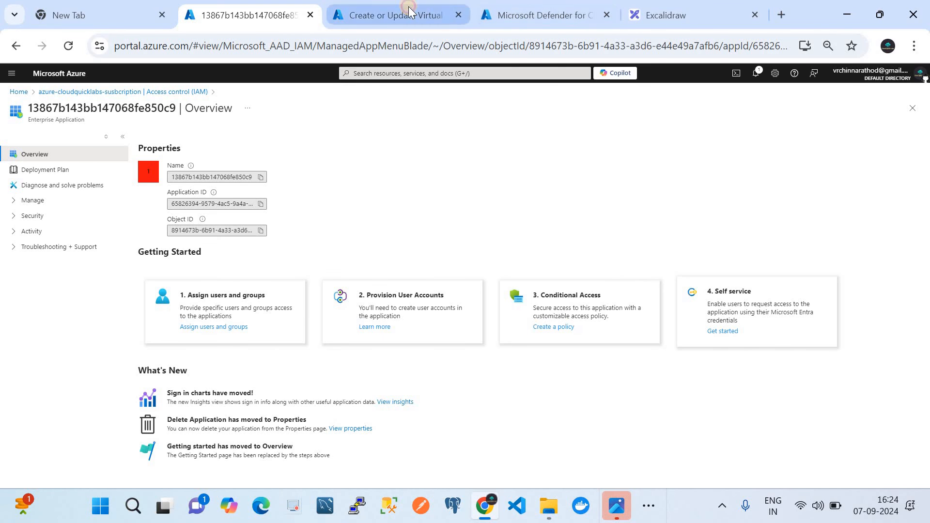
left_click(913, 94)
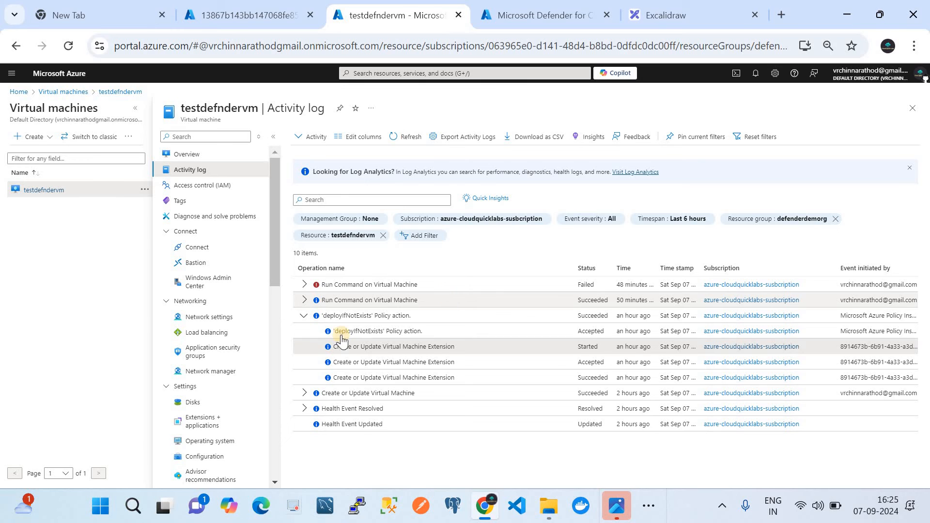
left_click(209, 420)
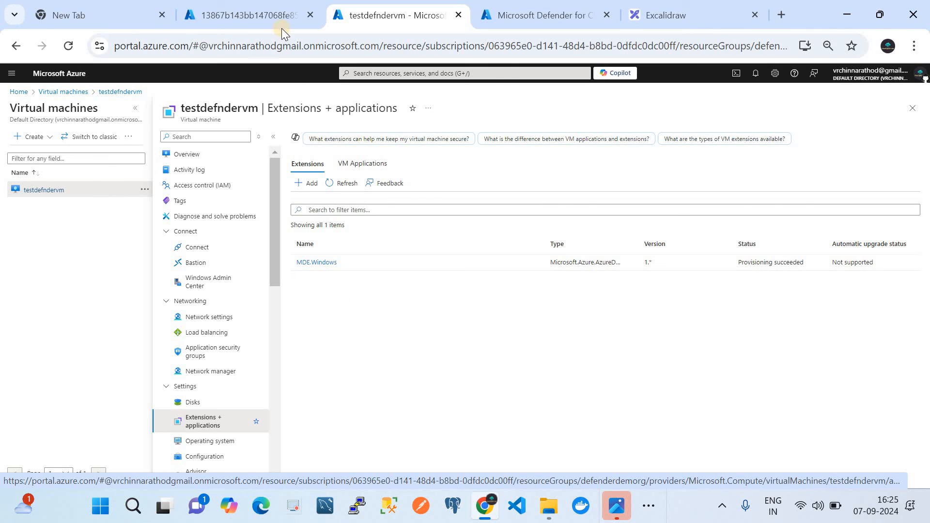
Review the policy remediation tasks for azure-cloudquicklabs-susbcription and compare them with the extensions installed on testdefndervm.
left_click(271, 13)
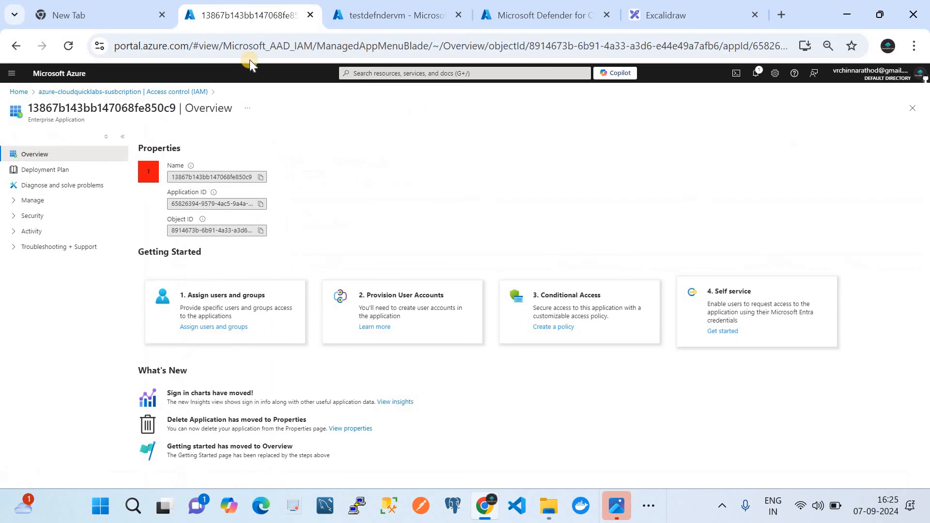
left_click(119, 92)
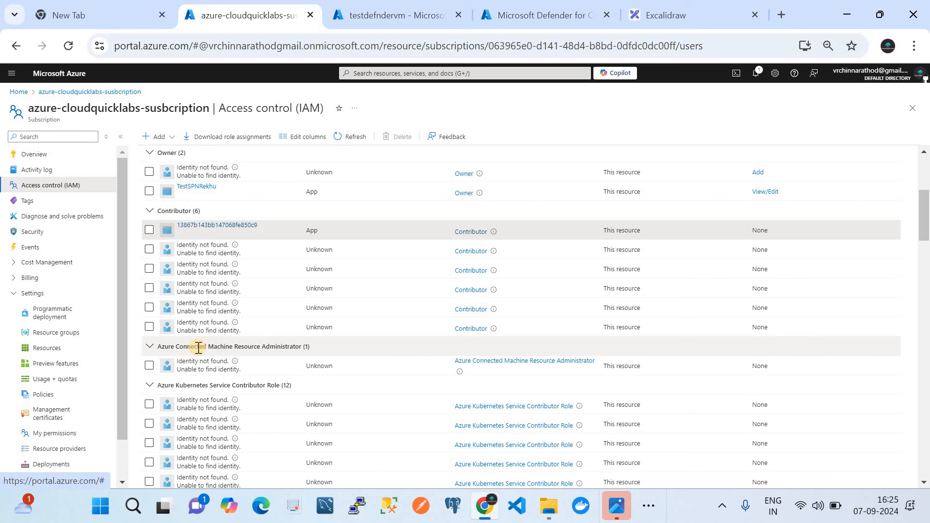
left_click(44, 396)
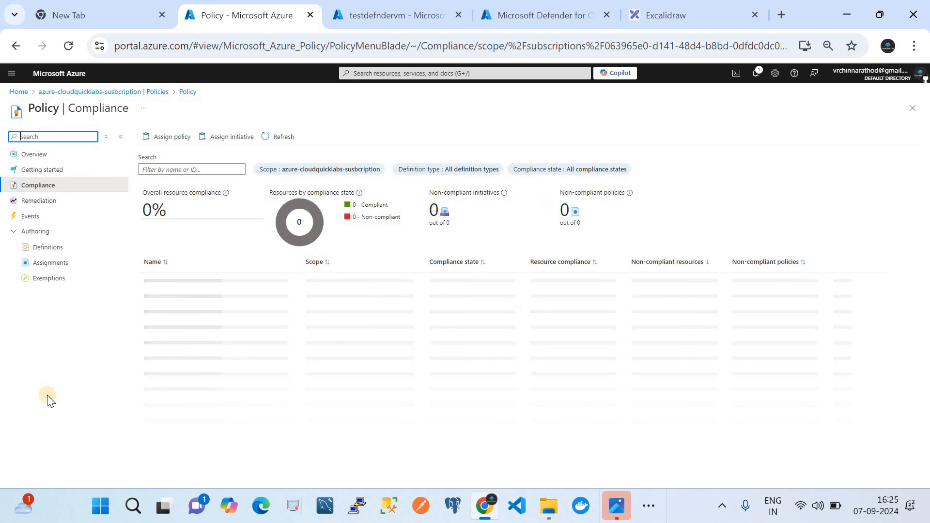
left_click(49, 205)
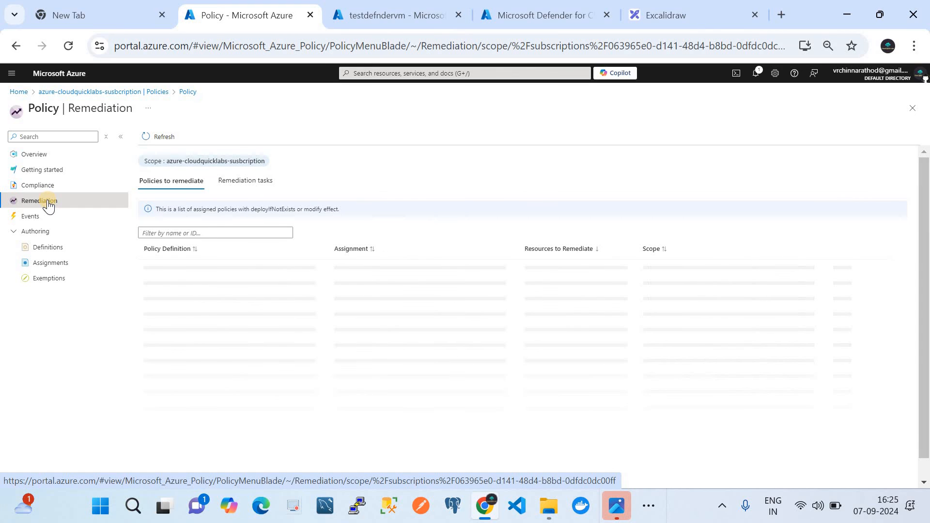
left_click(228, 186)
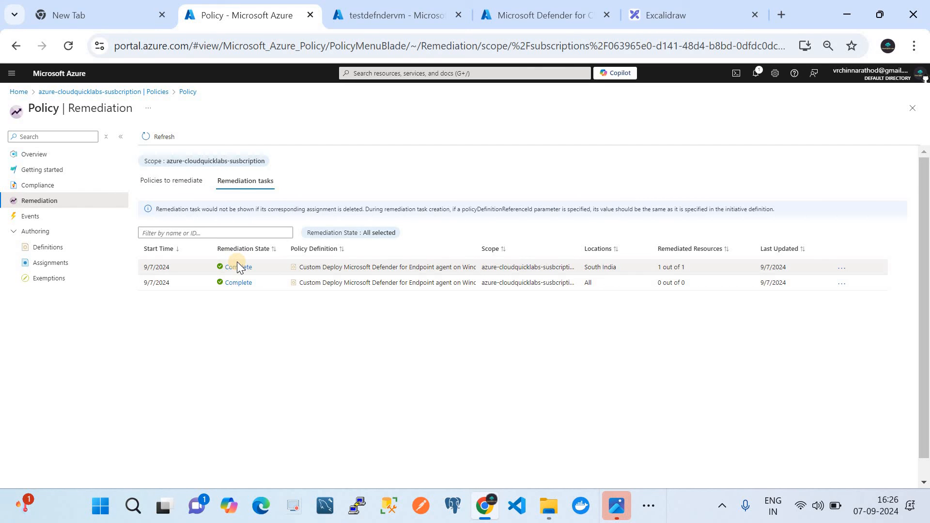
left_click(394, 20)
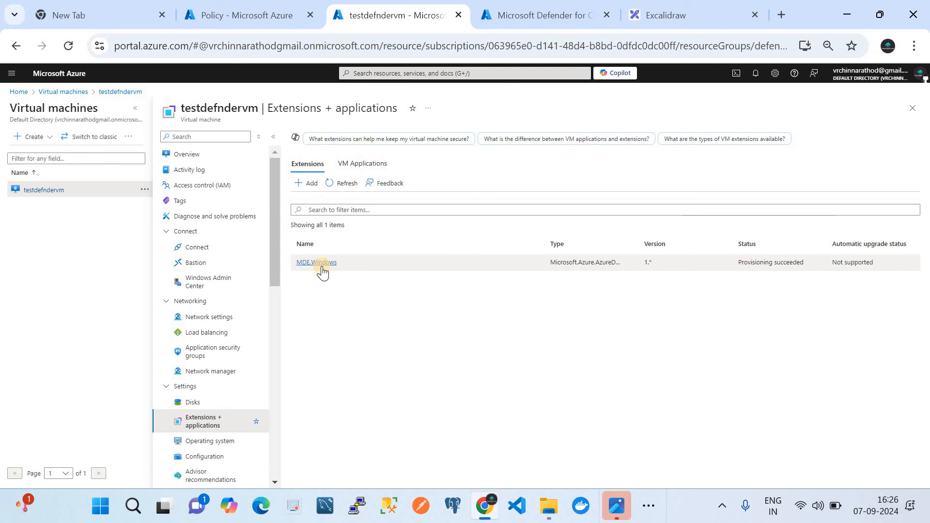
Examine the resource inventory and the workload protections coverage and security alerts in Microsoft Defender for Cloud.
left_click(507, 13)
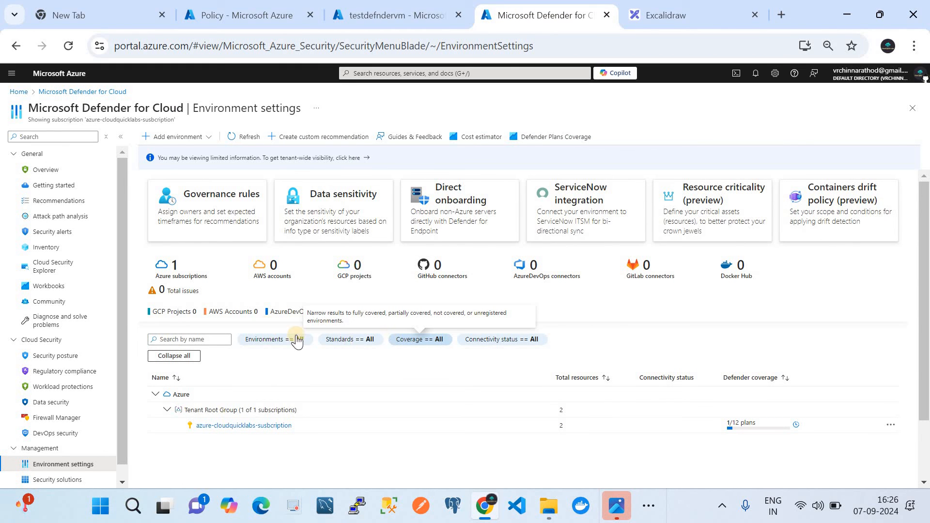
left_click(62, 247)
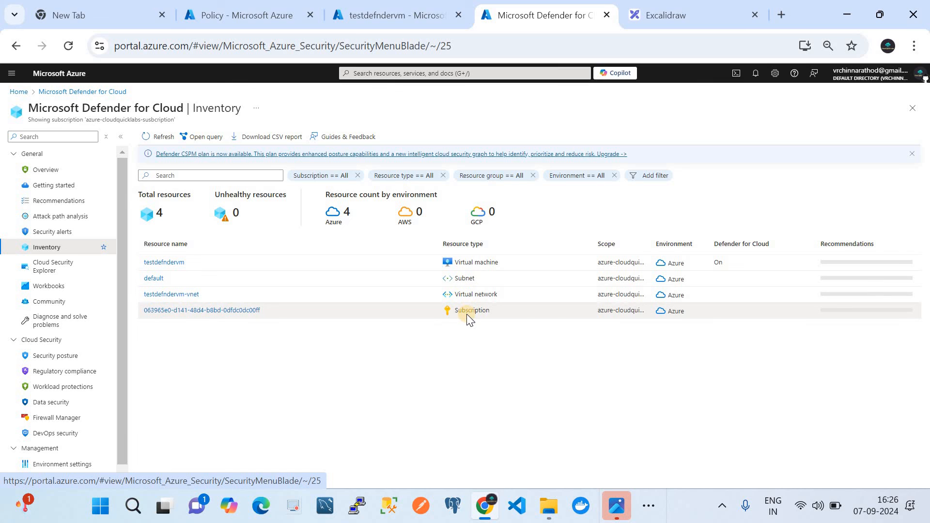
left_click(81, 386)
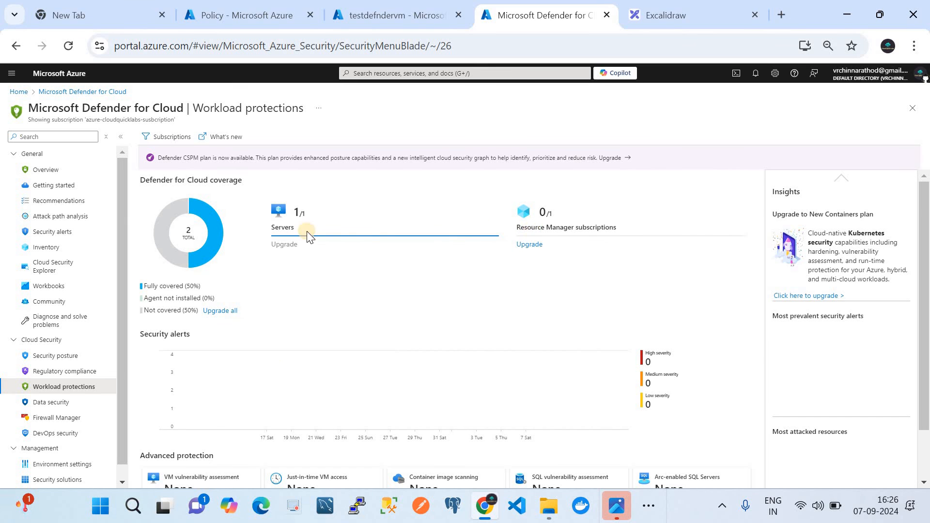
scroll(290, 368, "down", 1)
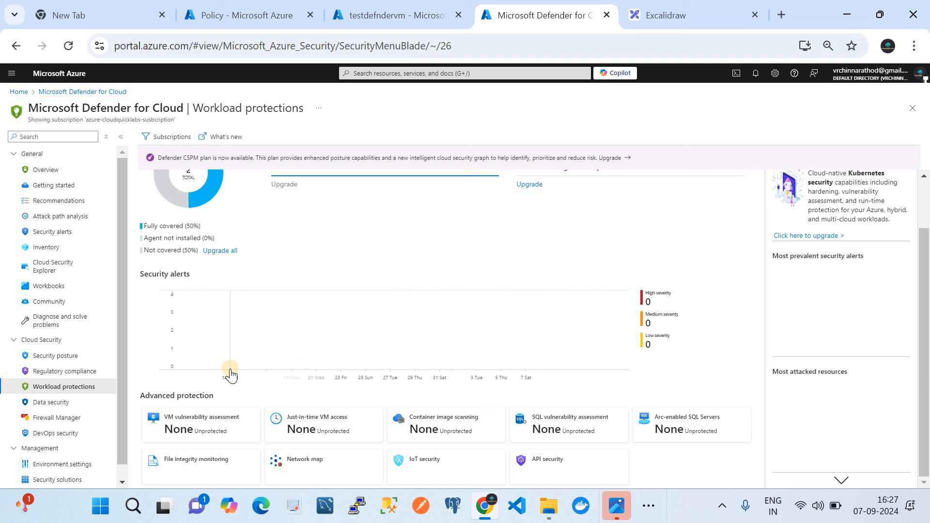
Open the Microsoft Defender for Cloud security page of the testdefndervm virtual machine.
left_click(390, 15)
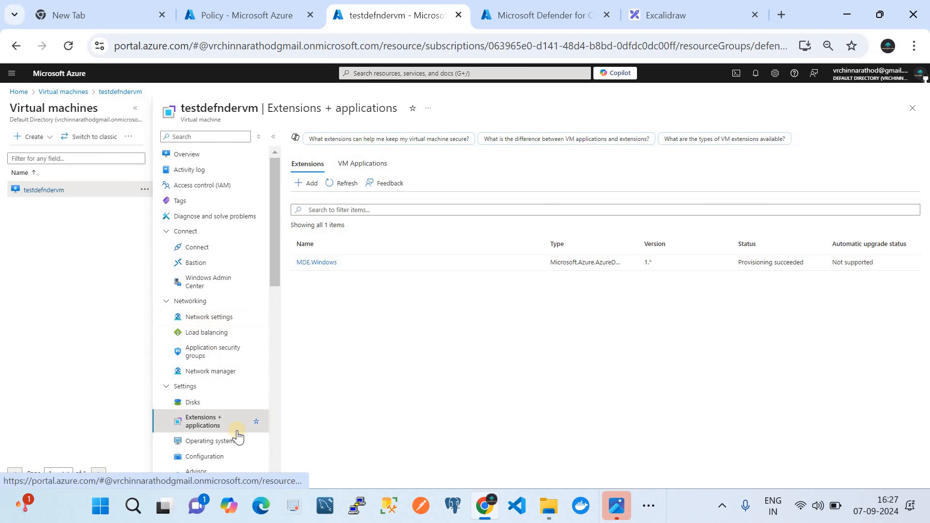
scroll(237, 436, "down", 6)
left_click(203, 307)
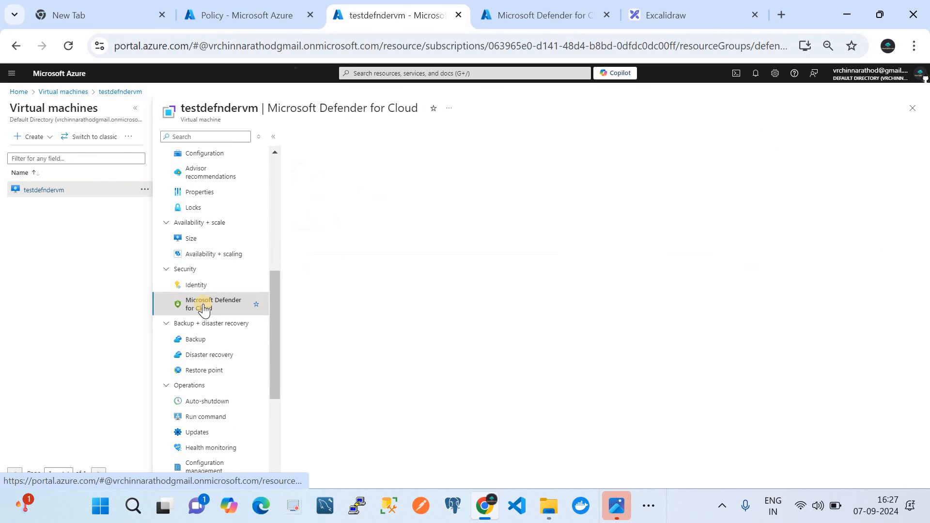